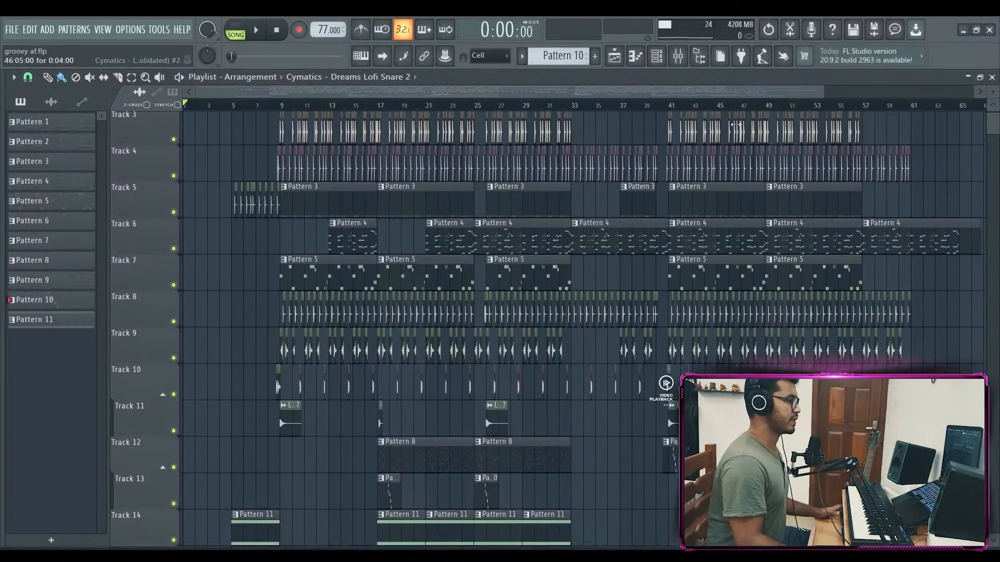
Step: Open Pattern 1's imagiro piano 2 notes in the piano roll and play them back
drag(993, 92, 993, 96)
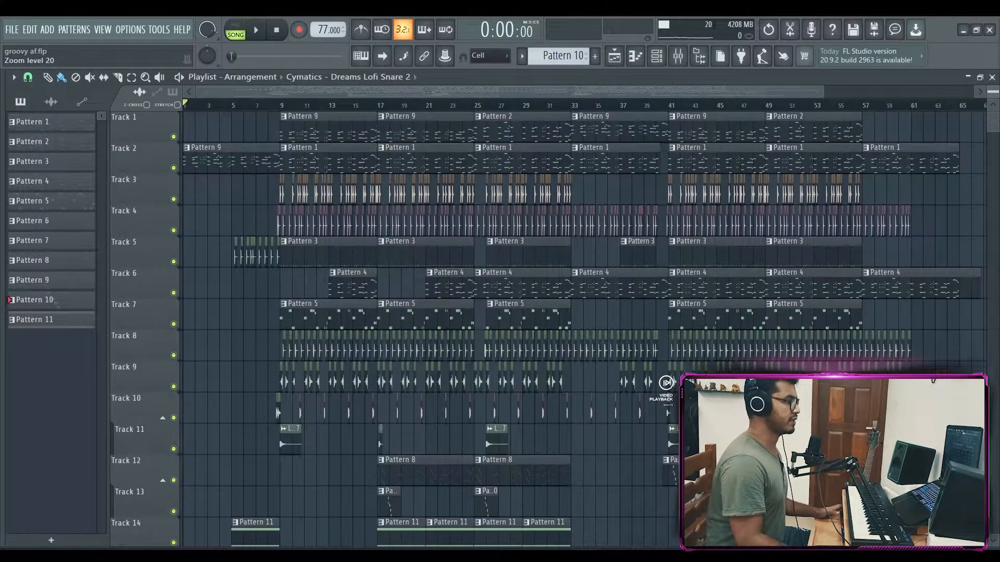
scroll(975, 134, down, 1)
scroll(975, 134, up, 1)
scroll(846, 106, down, 1)
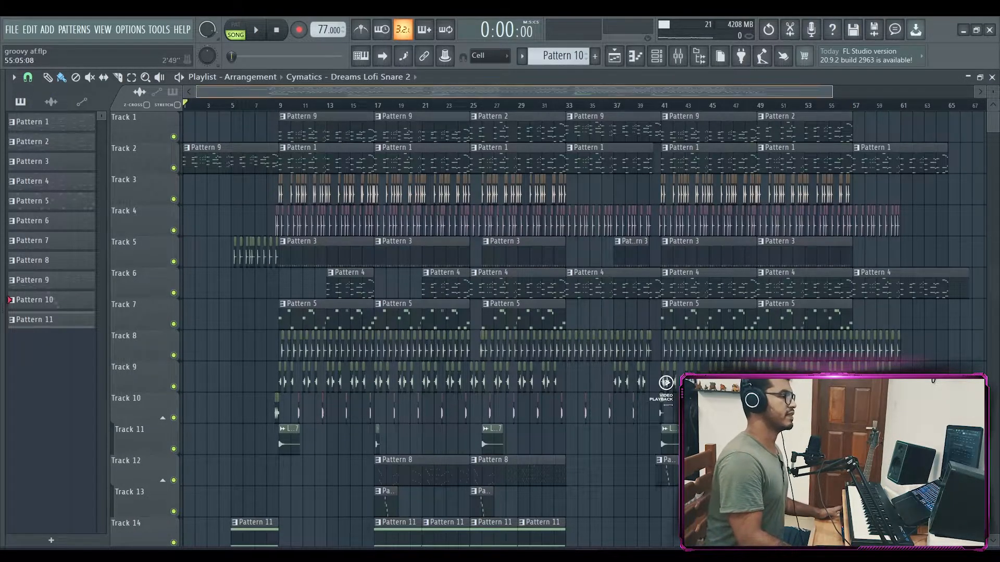
drag(833, 96, 821, 96)
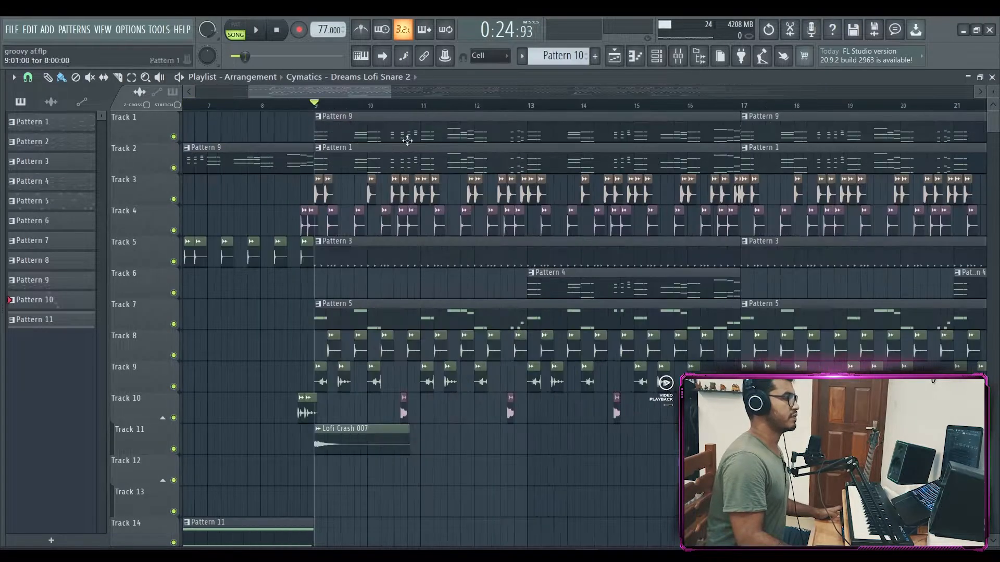
scroll(417, 109, up, 1)
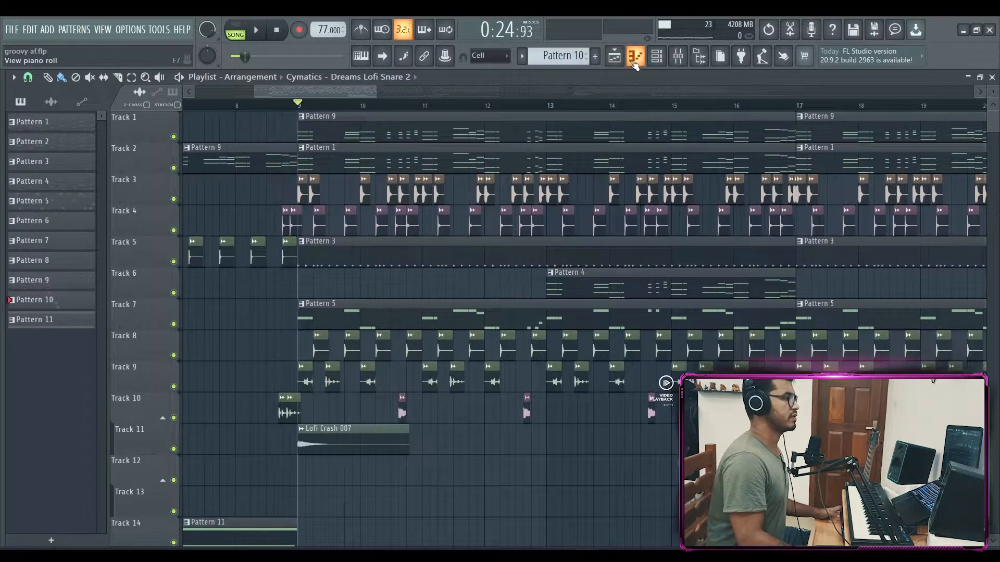
click(635, 56)
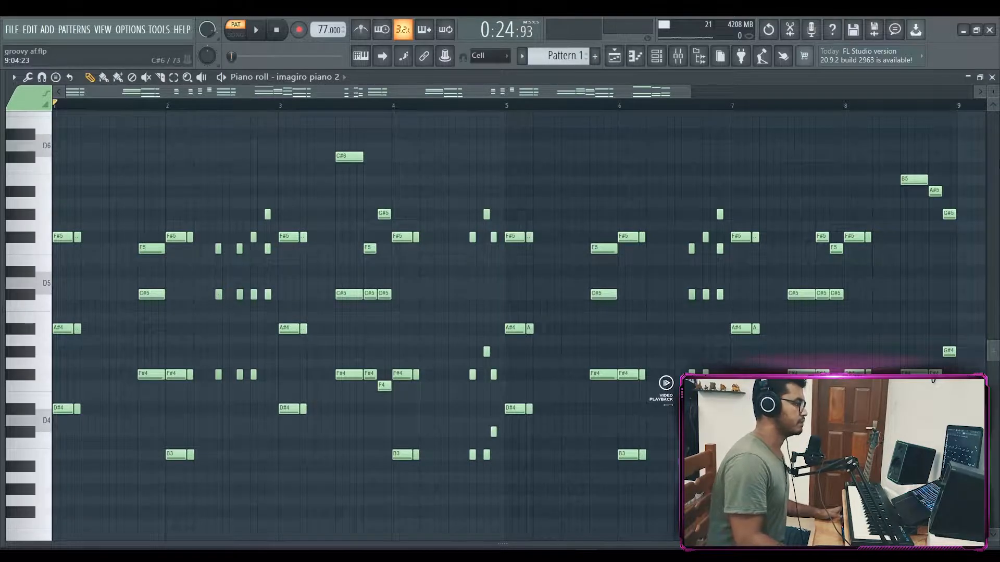
key(space)
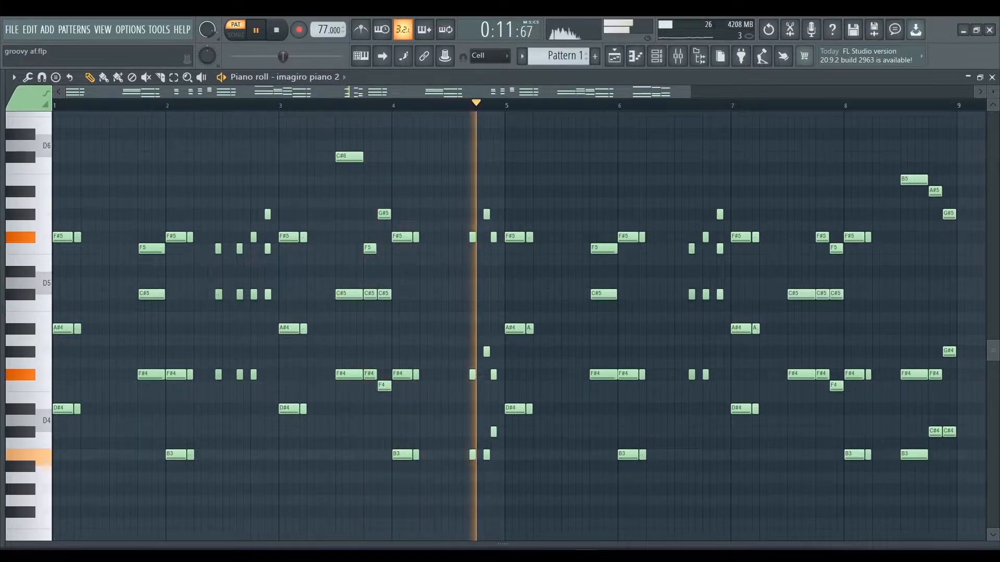
key(space)
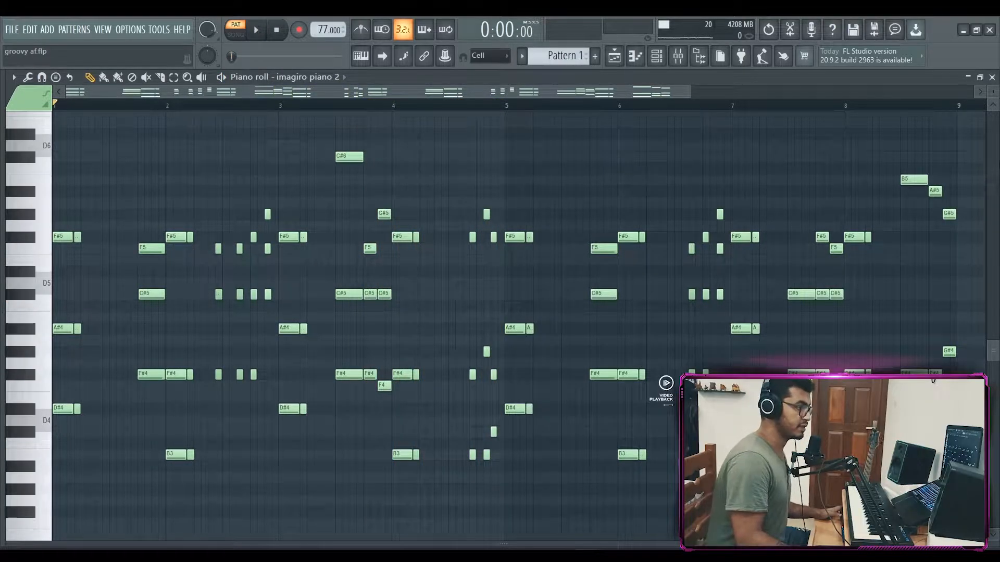
Step: Show the channel rack and open the imagiro piano 2 instrument with its main controls in clear view
key(F6)
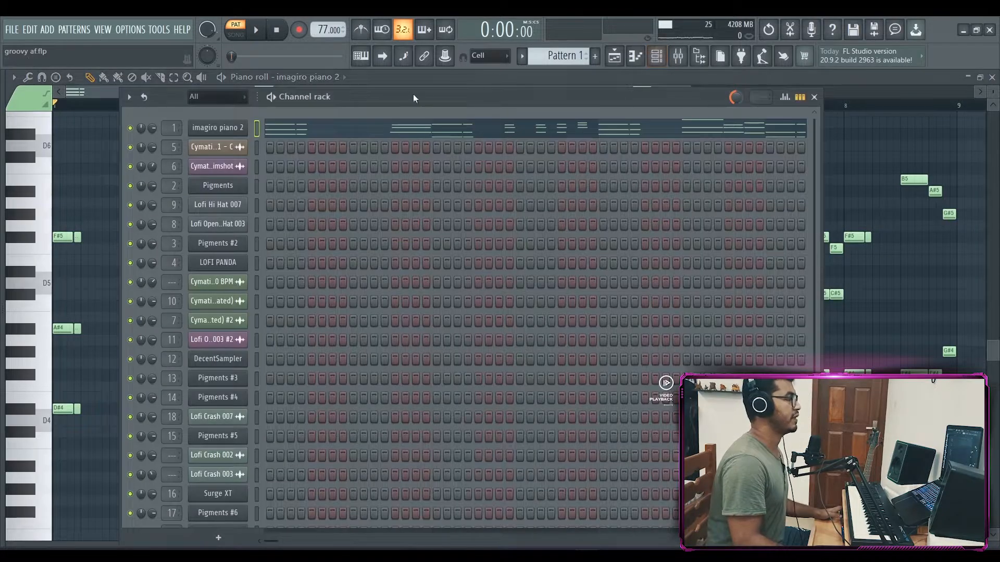
drag(408, 98, 413, 91)
click(223, 121)
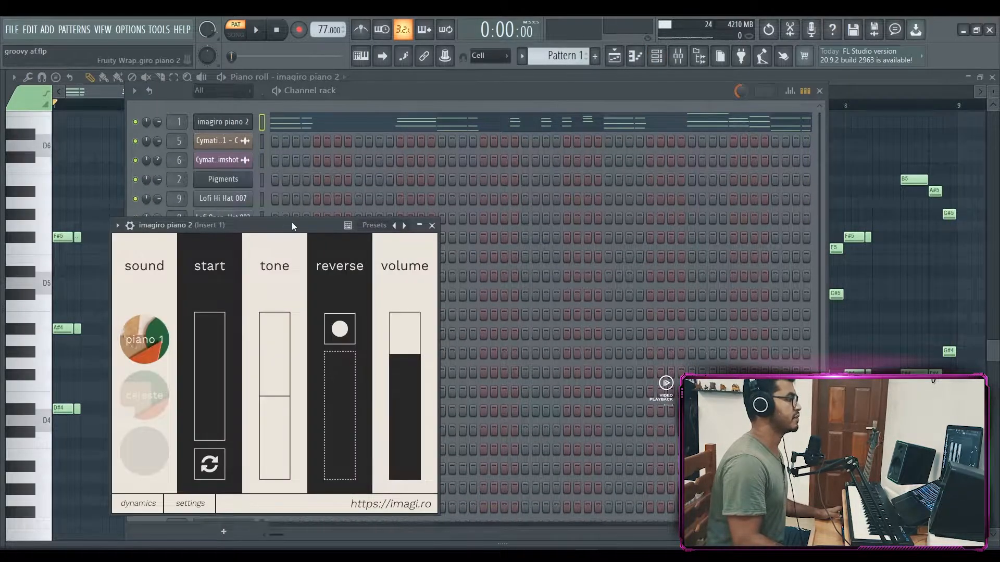
drag(291, 222, 469, 134)
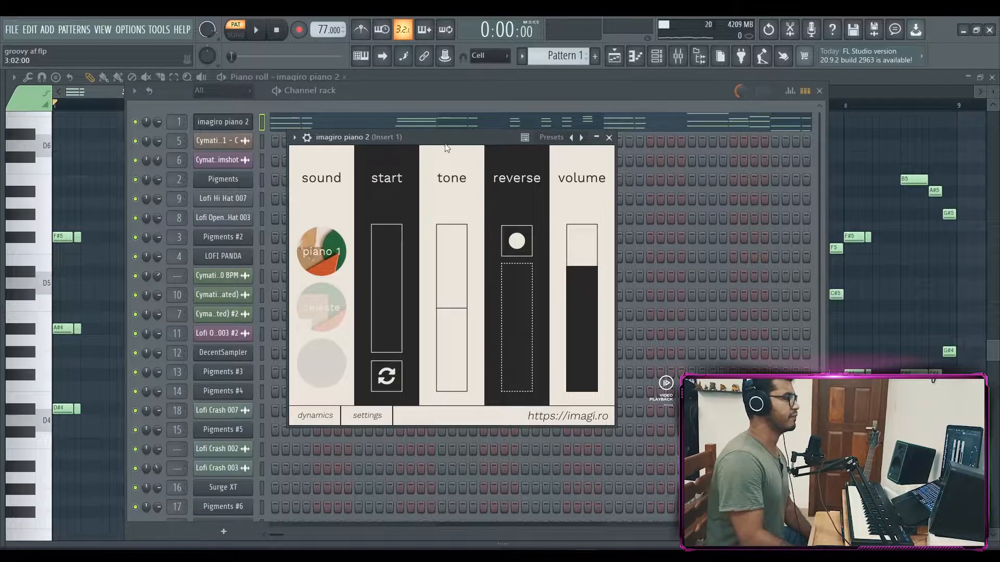
drag(445, 135, 465, 130)
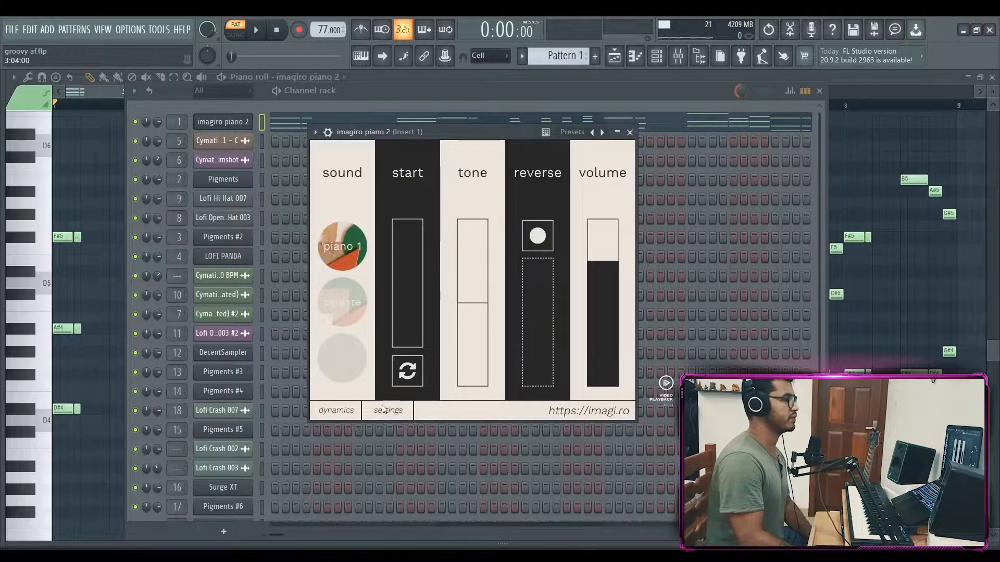
Step: Look through the dynamics and settings of imagiro piano 2 and close the instrument
click(677, 64)
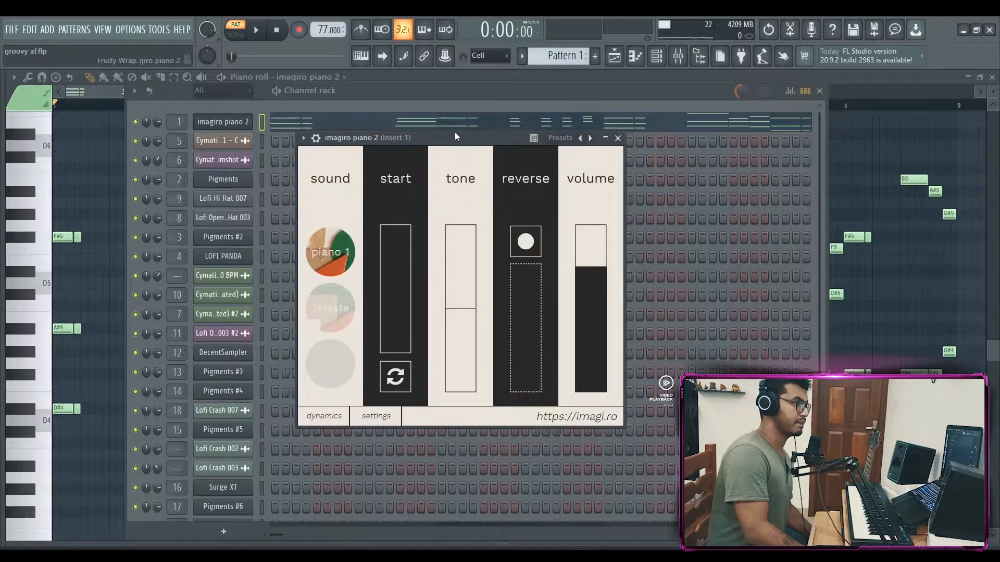
drag(455, 132, 467, 126)
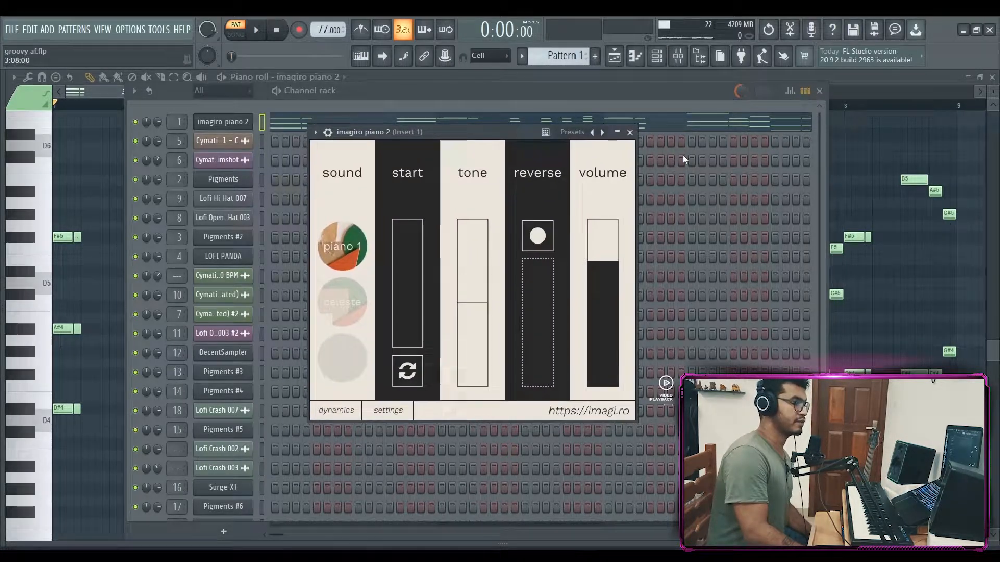
click(339, 411)
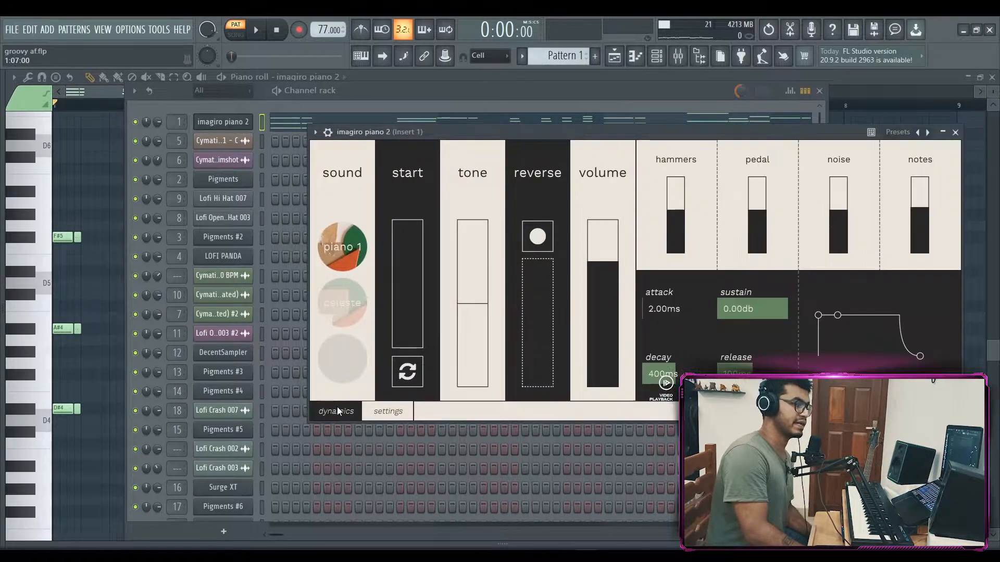
click(390, 412)
click(944, 123)
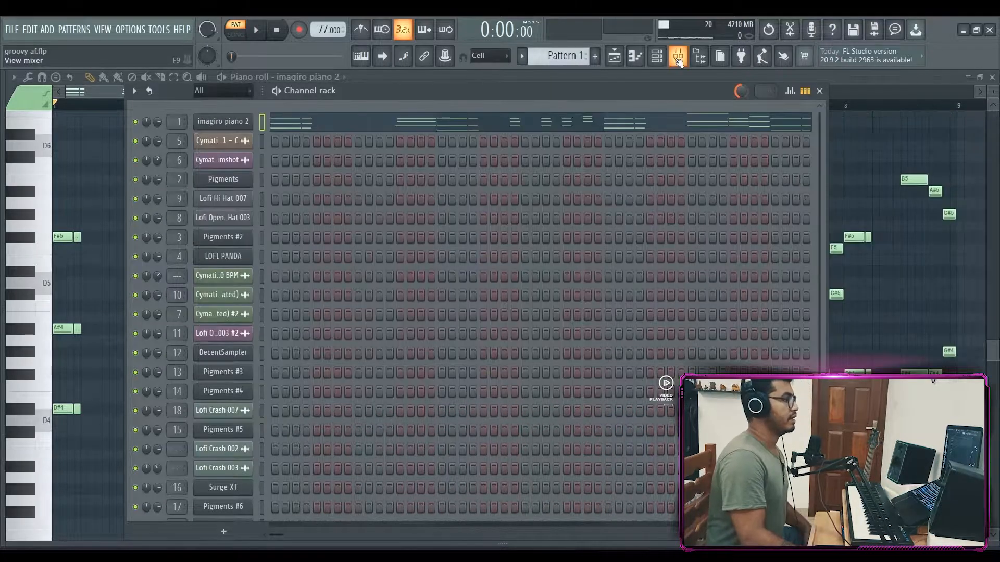
Step: Play Pattern 1 in the mixer and inspect the EffectRack settings on Insert 1
click(677, 57)
key(space)
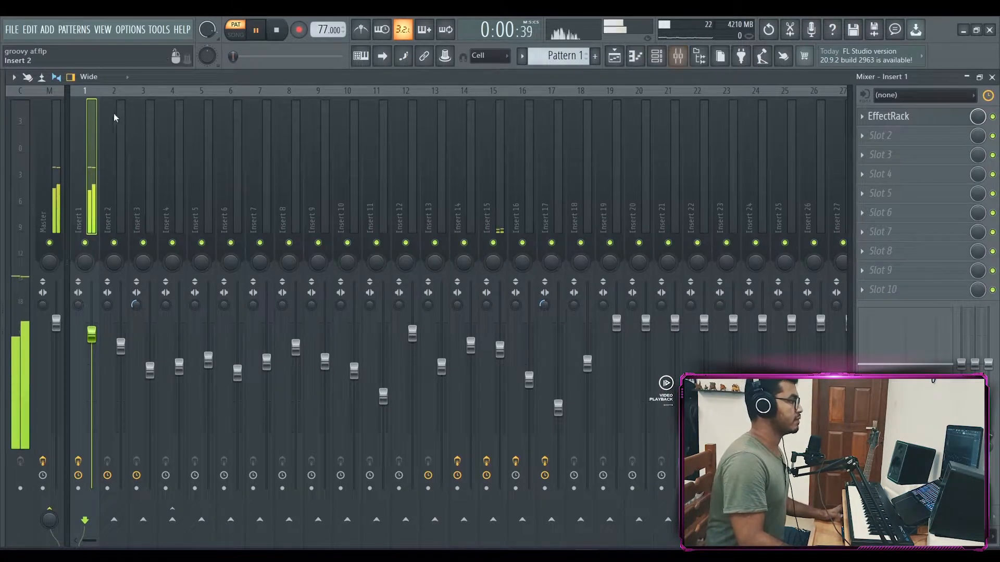
click(917, 117)
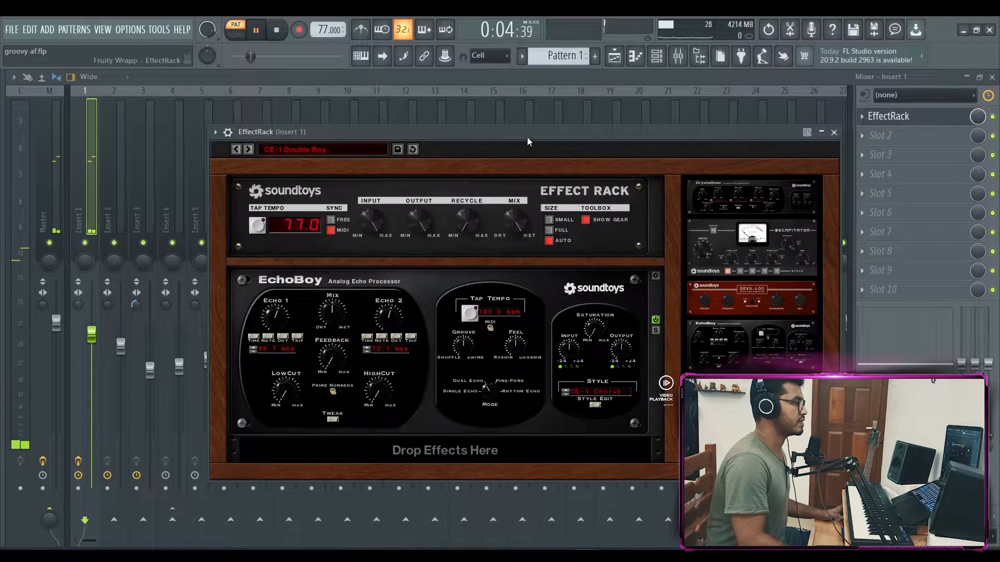
drag(523, 137, 520, 123)
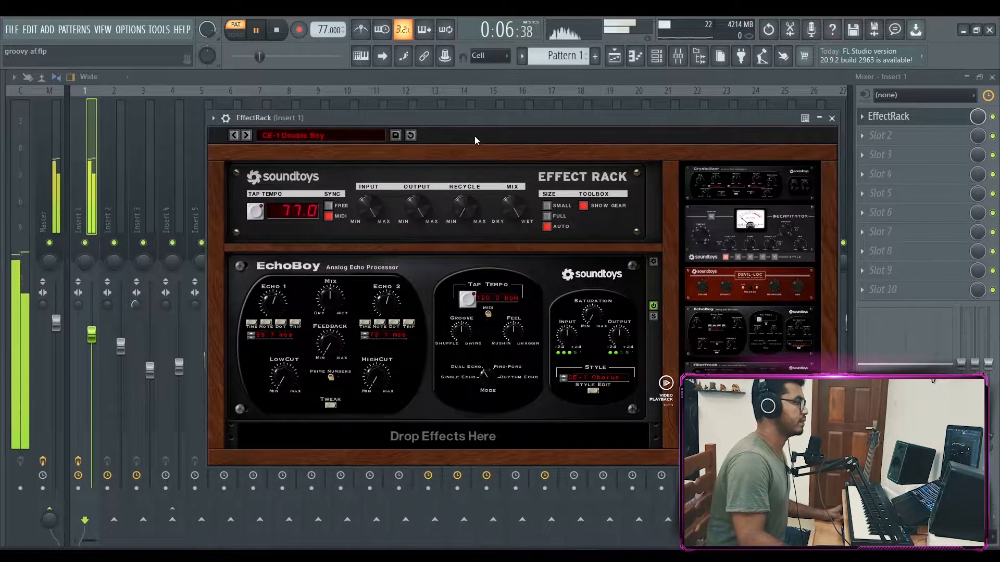
click(832, 118)
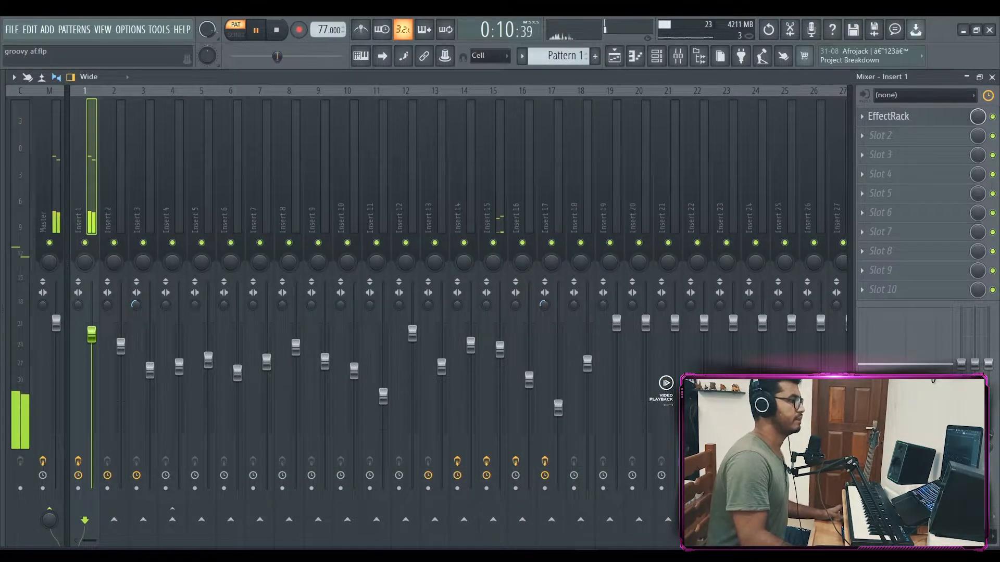
Step: Disable the EffectRack on mixer Insert 1 and play Pattern 1 without the effect
key(space)
click(992, 117)
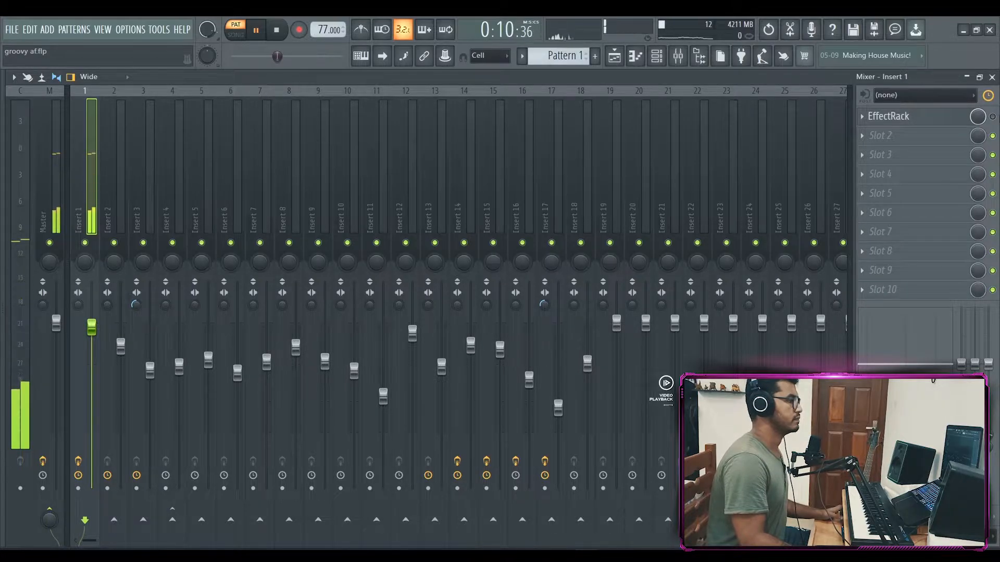
key(space)
Step: Enlarge the velocity lane of the imagiro piano 2 piano roll to examine the note velocities, and shrink it again
click(635, 56)
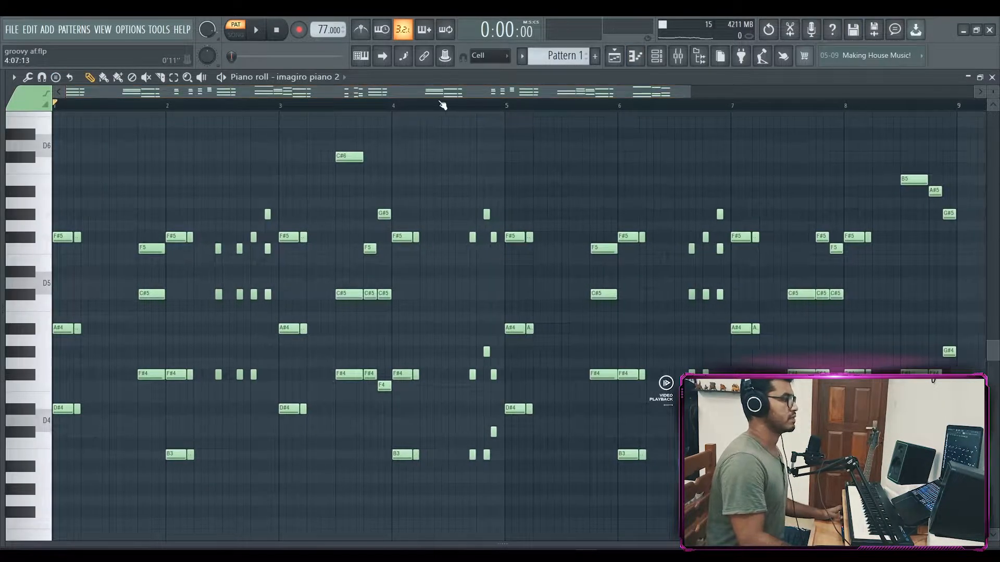
scroll(469, 152, down, 2)
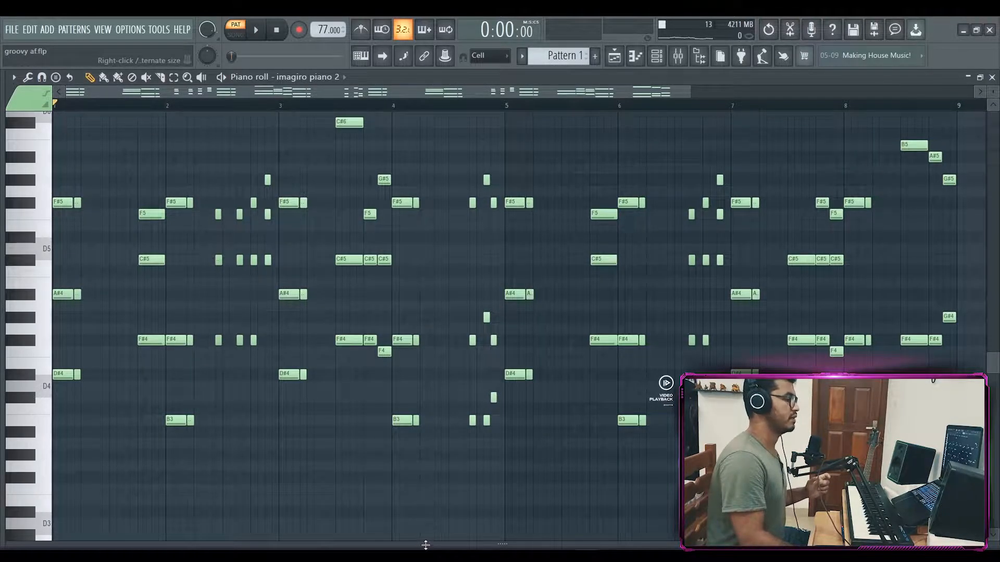
drag(428, 539, 453, 460)
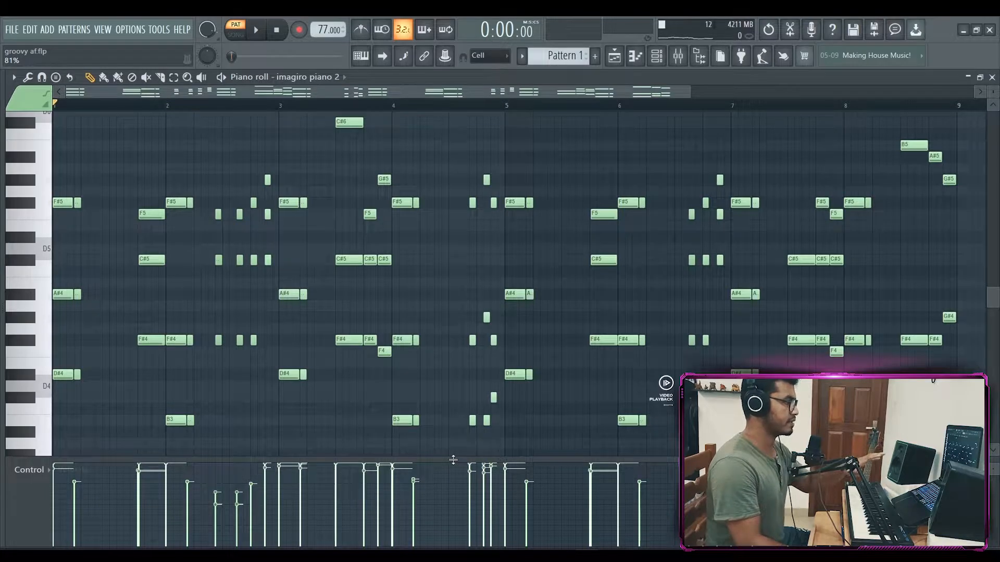
drag(454, 460, 455, 432)
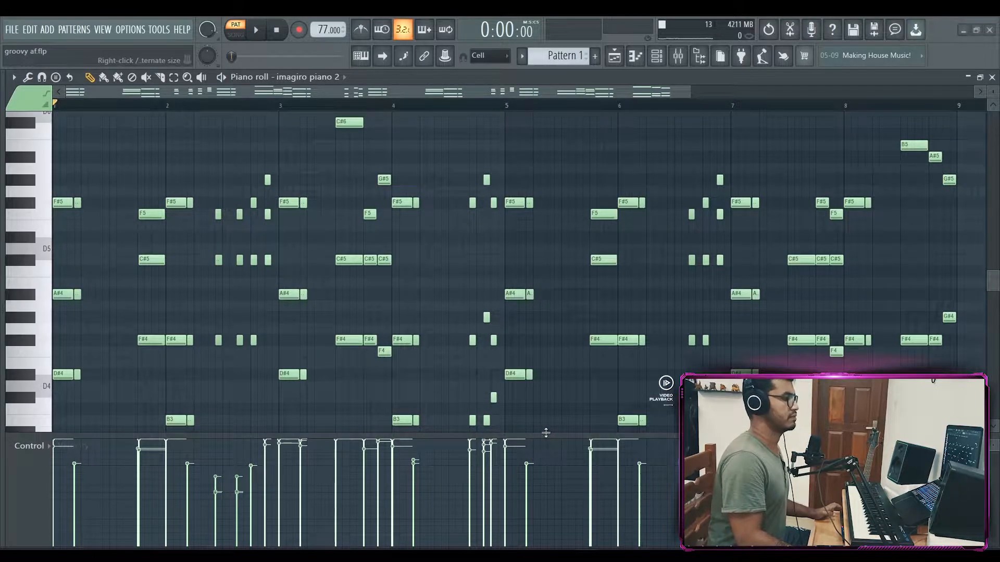
drag(546, 433, 544, 493)
Step: Return to the playlist, open Pattern 9's Pigments #5 notes in the piano roll and play them back
click(614, 56)
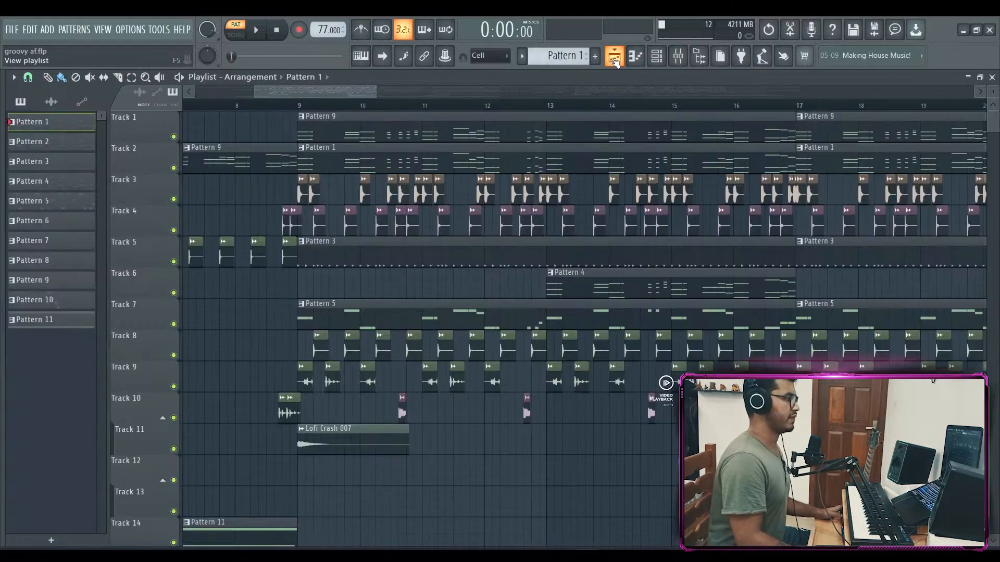
click(614, 58)
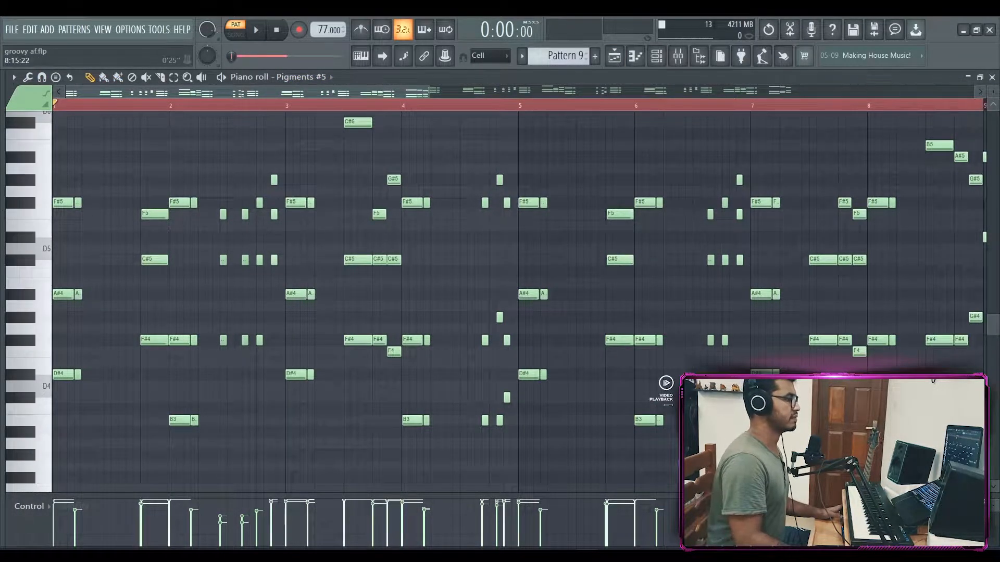
key(space)
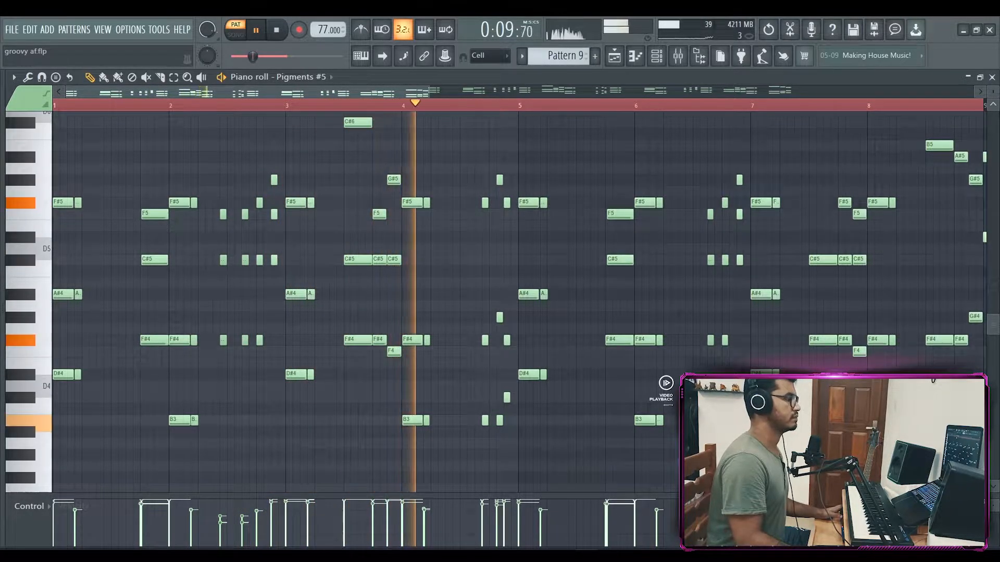
key(space)
Step: Open the Pigments #5 instrument from the channel rack to examine and audition its Vibrarhoditzer preset
key(F6)
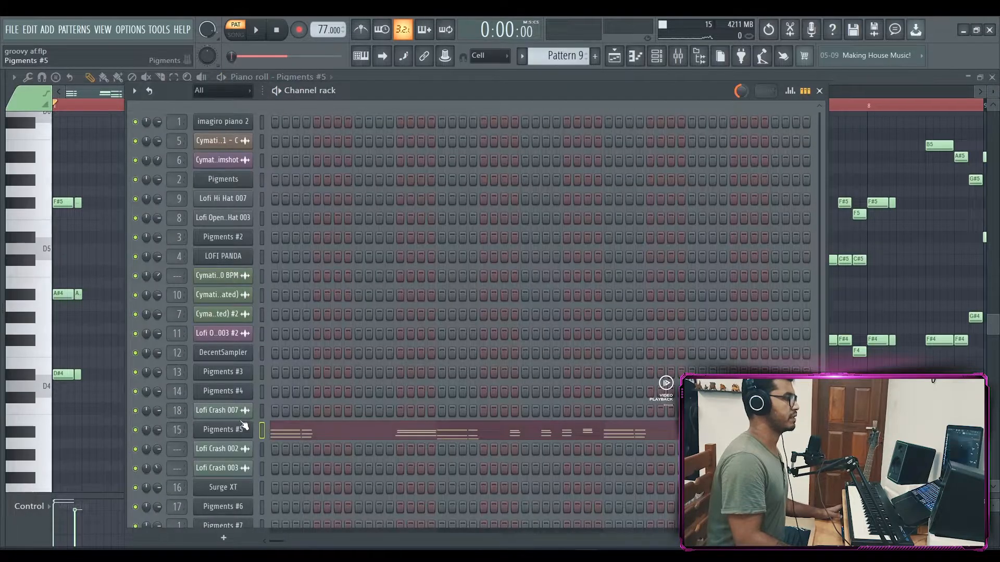
click(241, 424)
drag(386, 130, 460, 89)
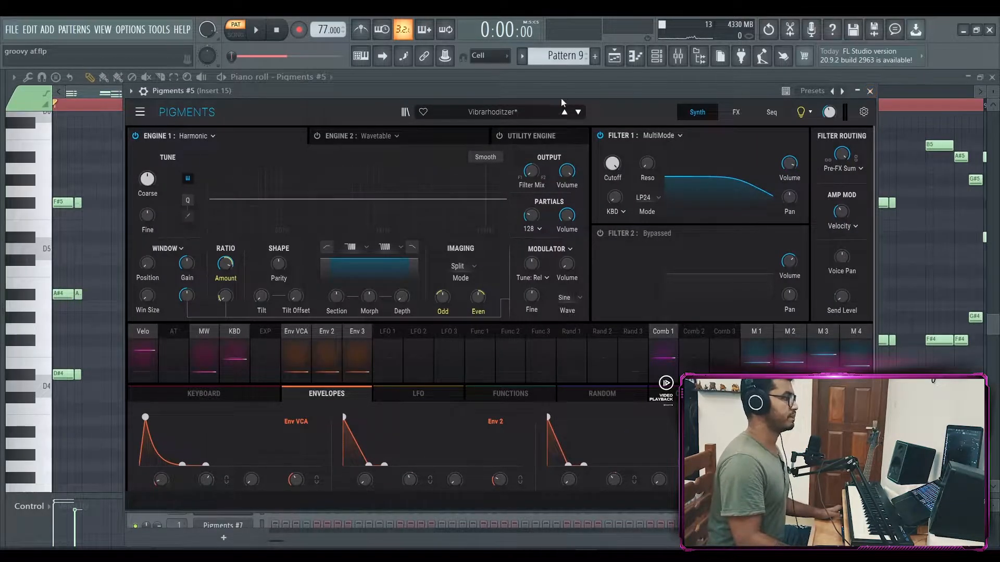
drag(550, 97, 552, 97)
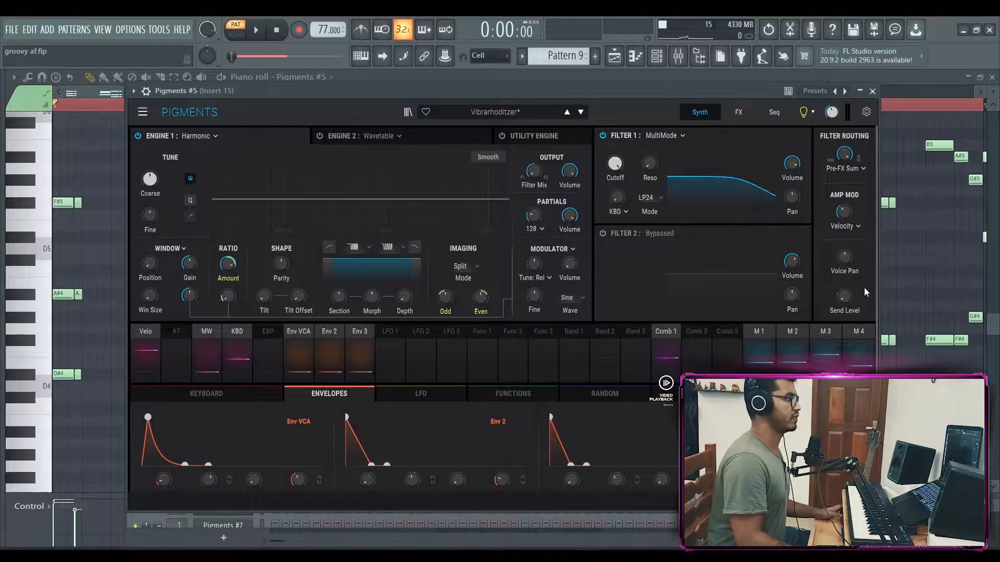
key(space)
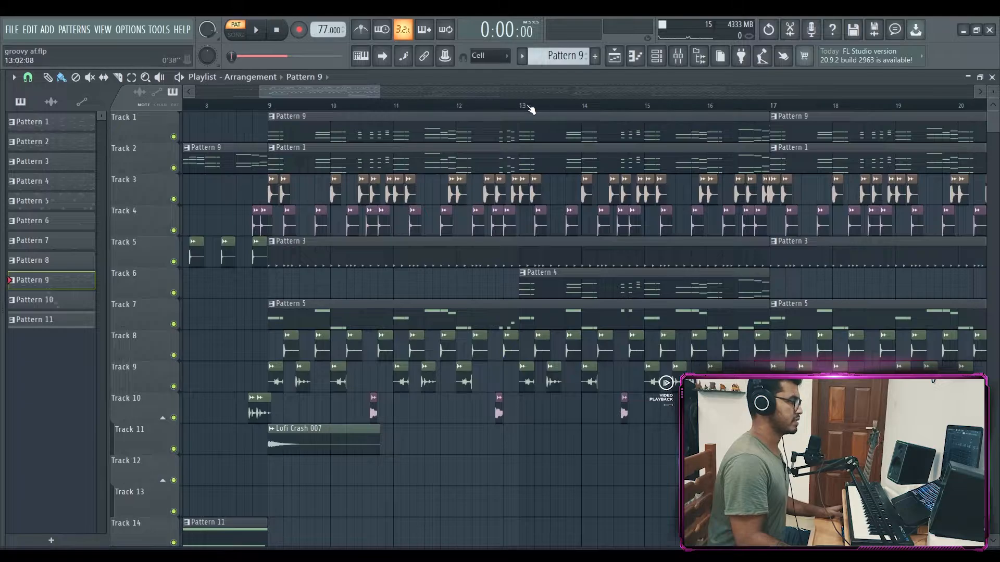
Step: Set the song position to bar 13 and open the Pattern 4 clip on Track 6 to examine its notes in bars 5 to 8
click(530, 109)
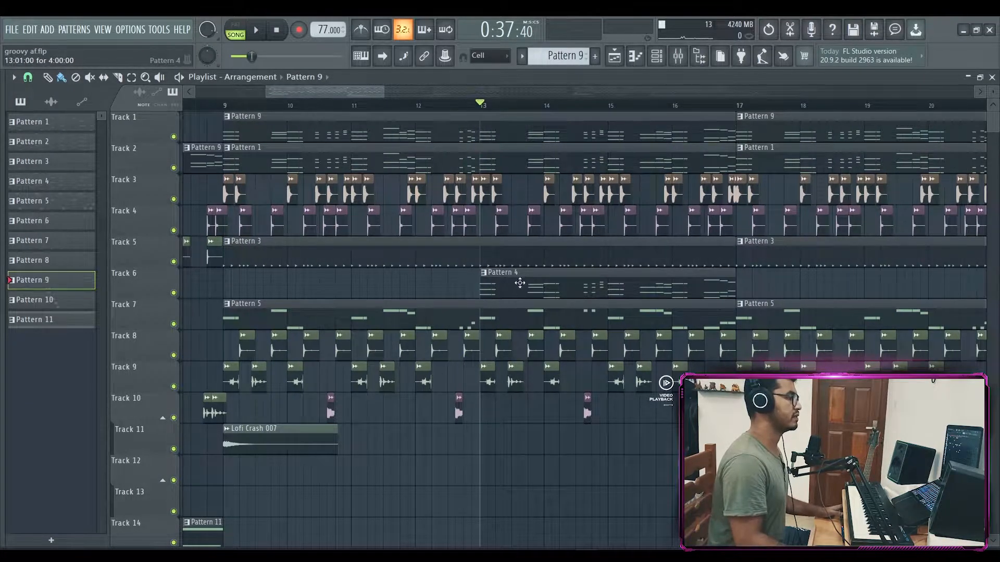
double_click(520, 282)
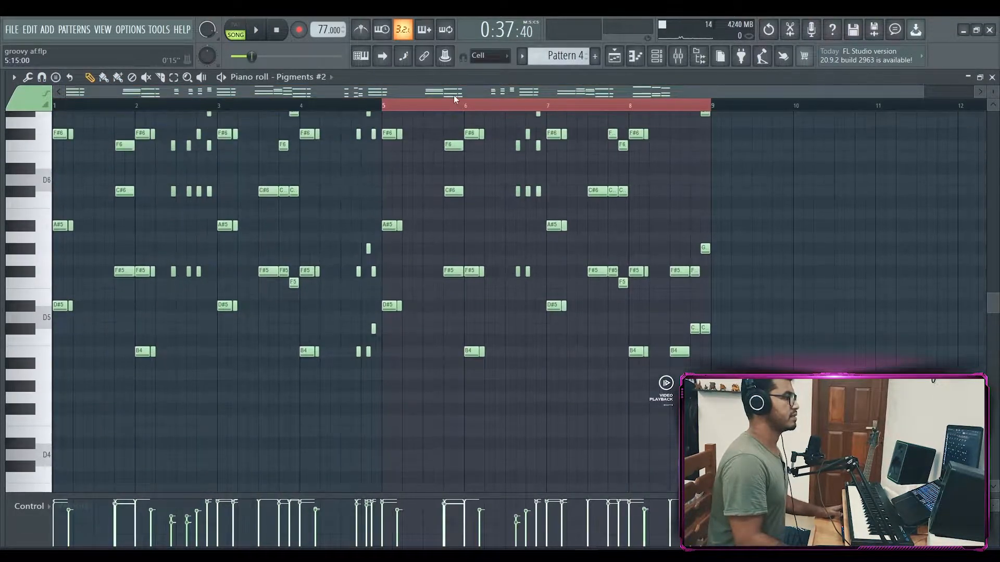
scroll(453, 156, up, 3)
drag(444, 93, 540, 161)
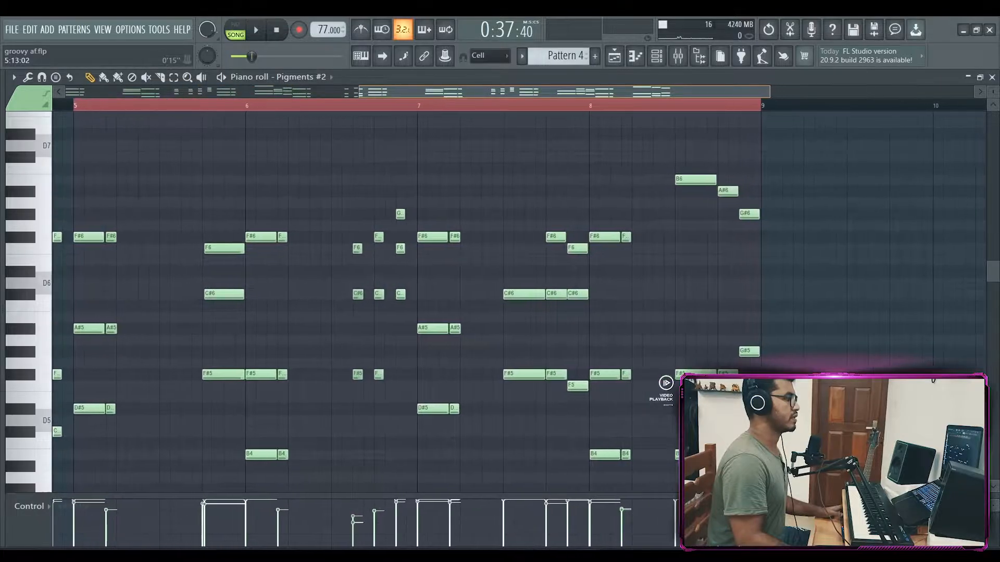
drag(489, 137, 462, 151)
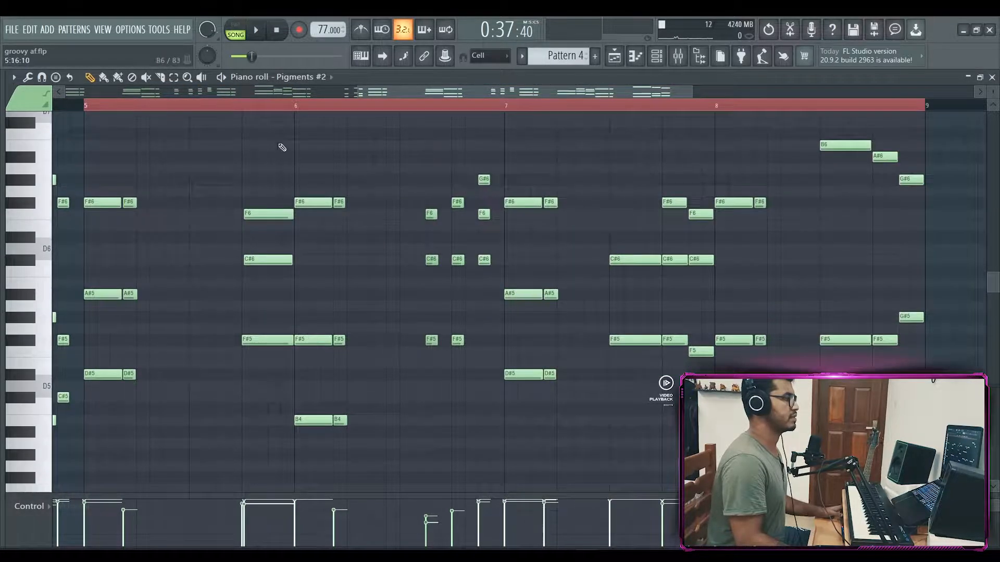
Step: Switch to pattern mode and play back Pattern 4's Pigments #2 notes in the piano roll
click(241, 33)
key(space)
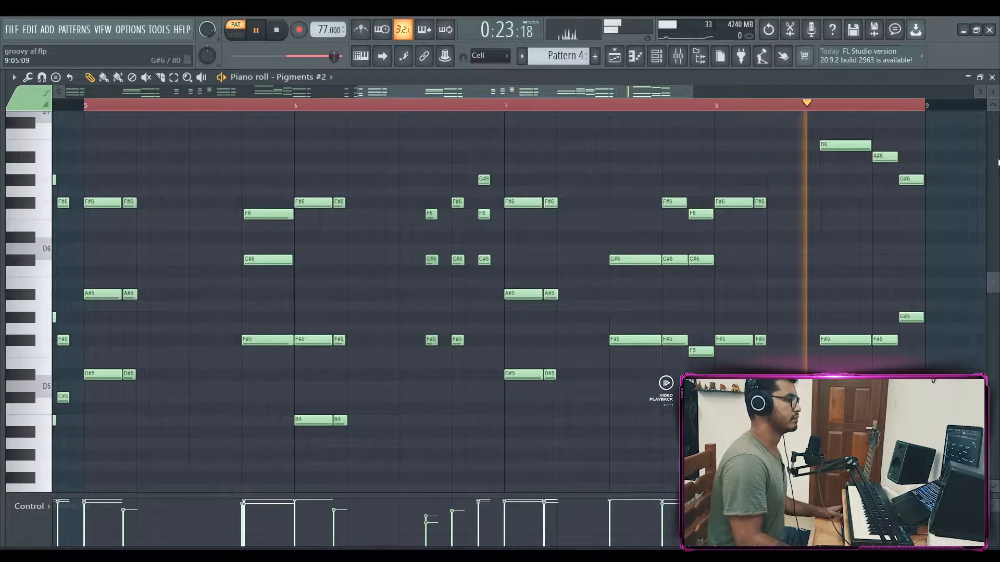
key(space)
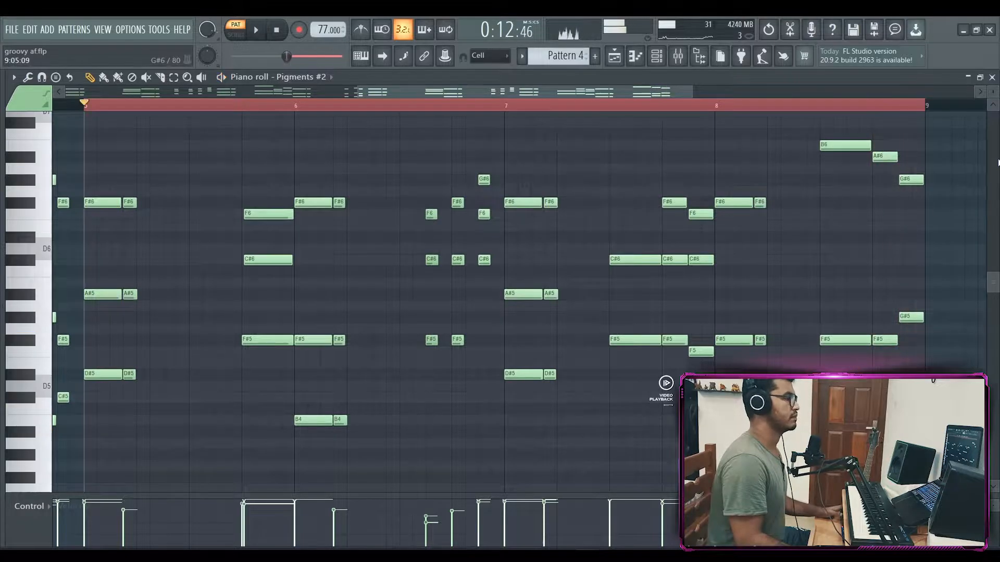
Step: Open the Pigments #2 instrument from the channel rack to examine and audition its Reverse Box preset
key(F6)
click(238, 241)
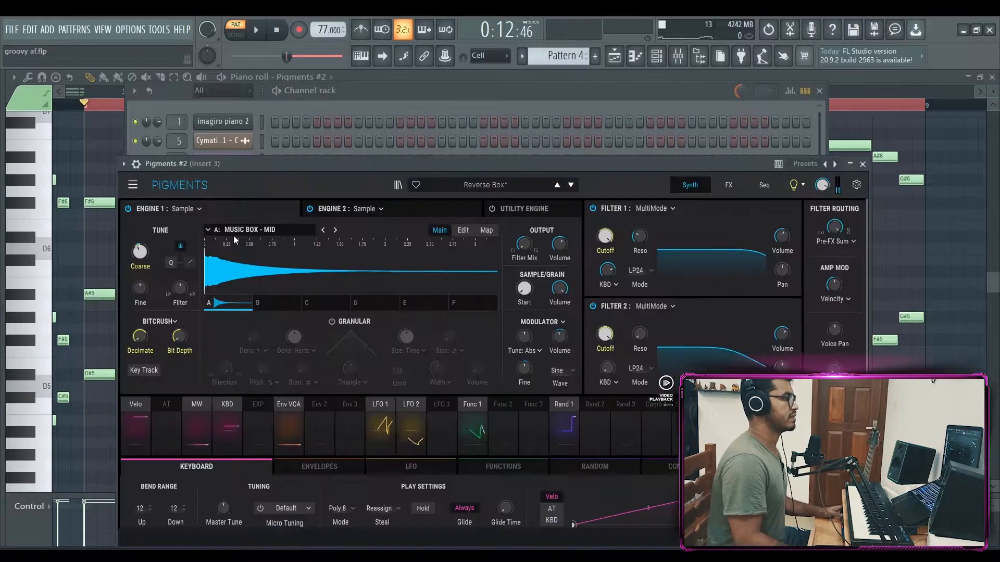
drag(376, 158, 379, 121)
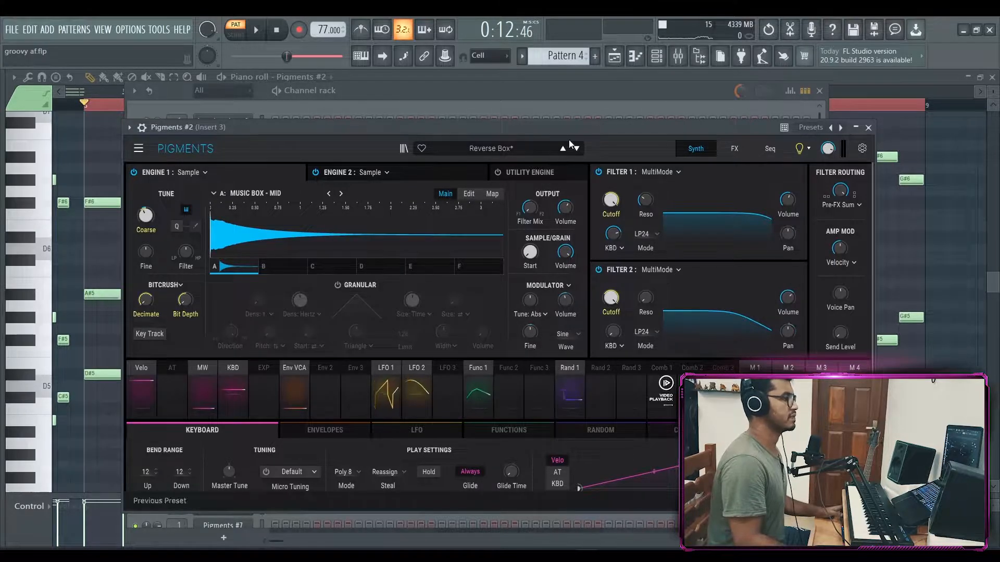
drag(629, 124, 617, 105)
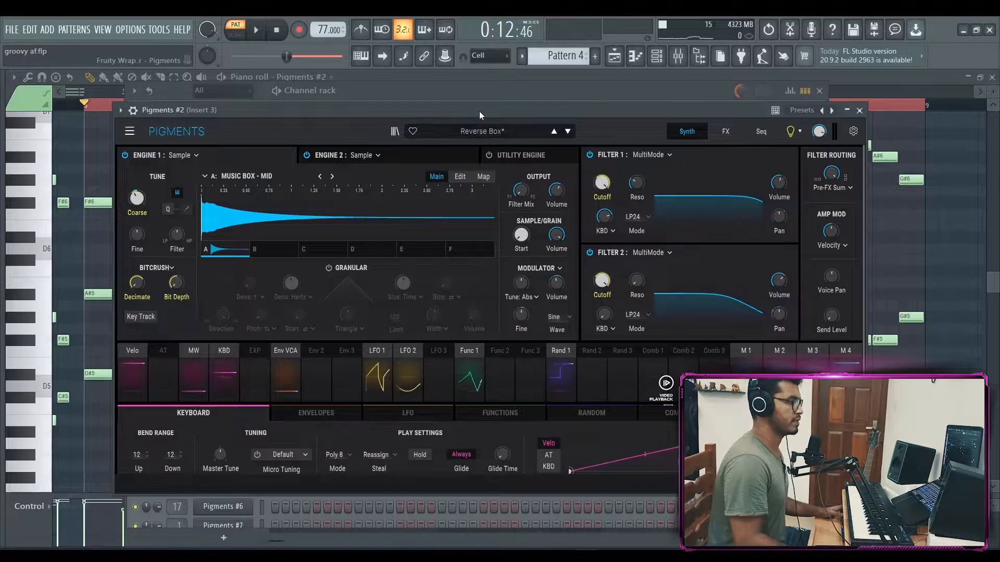
key(space)
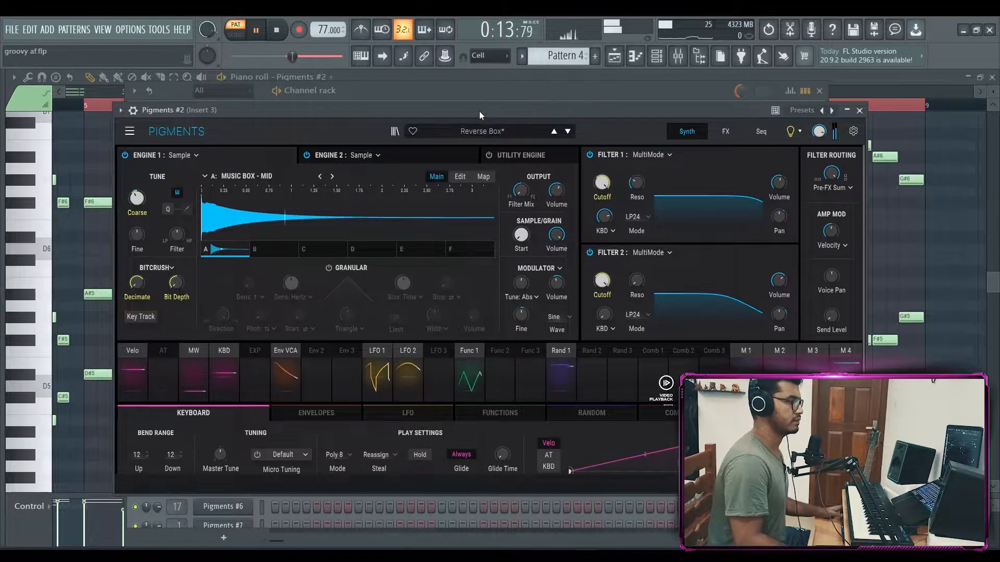
key(space)
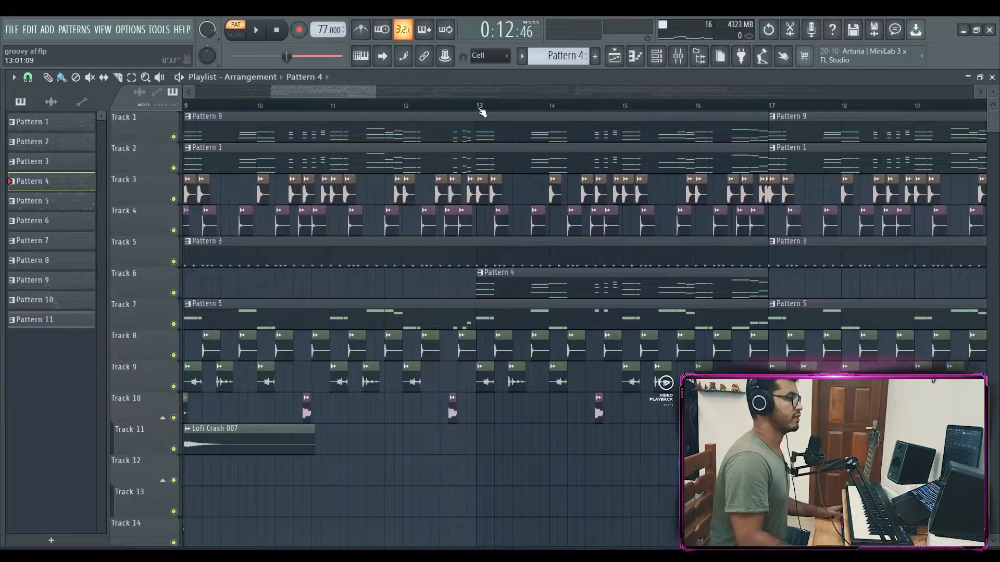
Step: Return to song mode, isolate the melodic pattern tracks to hear them from bar 13, and unmute all tracks again
key(l)
right_click(174, 138)
click(175, 168)
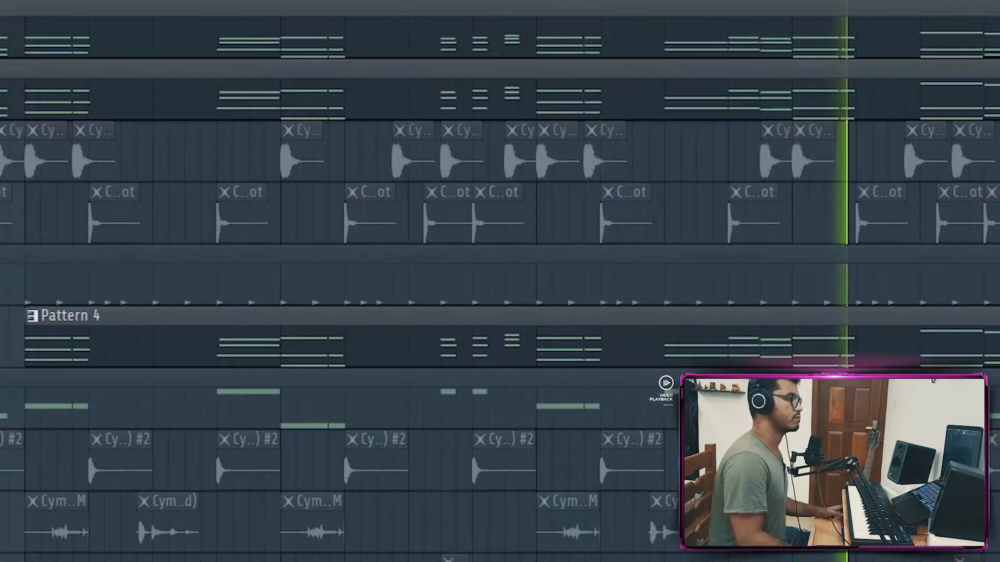
key(space)
right_click(173, 199)
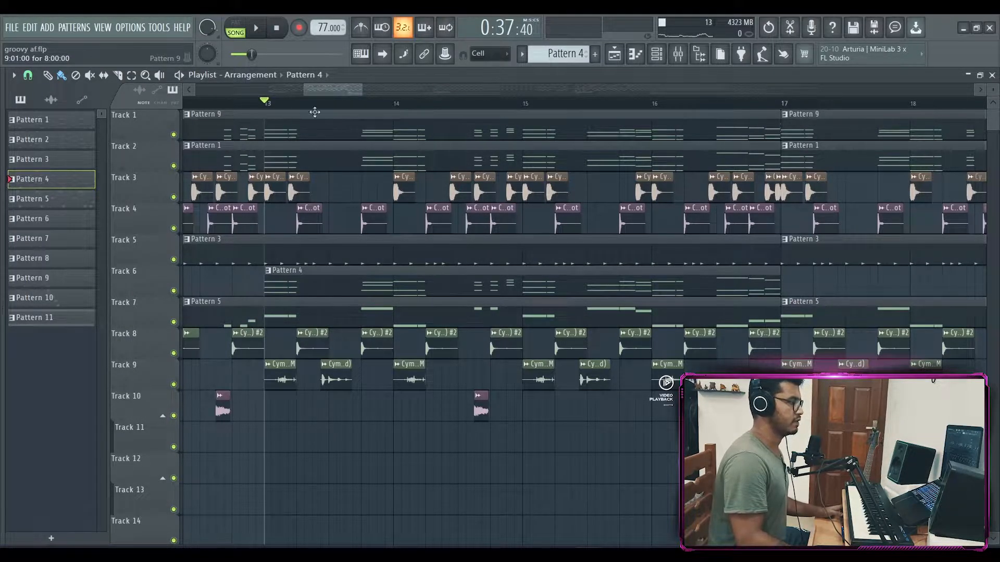
Step: Isolate the drum clips on Tracks 3, 4, 5, 8, 9 and 10 and play them from bar 9
scroll(758, 417, down, 1)
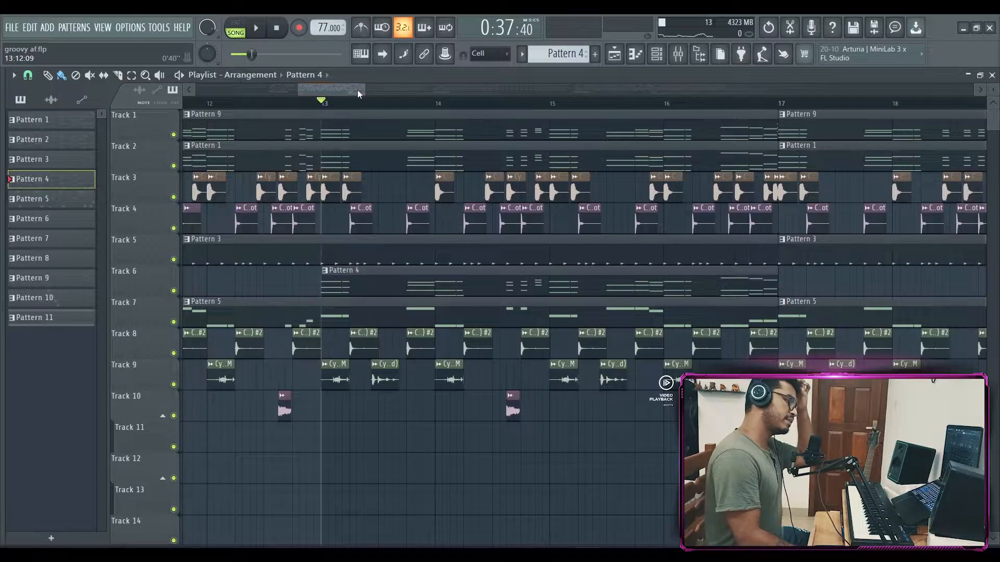
scroll(358, 92, right, 1)
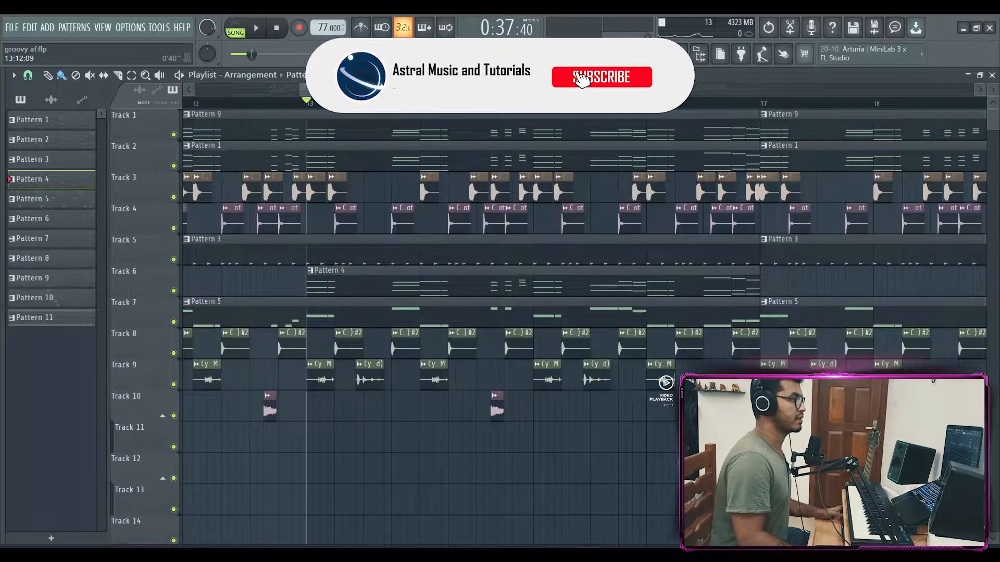
drag(359, 91, 355, 91)
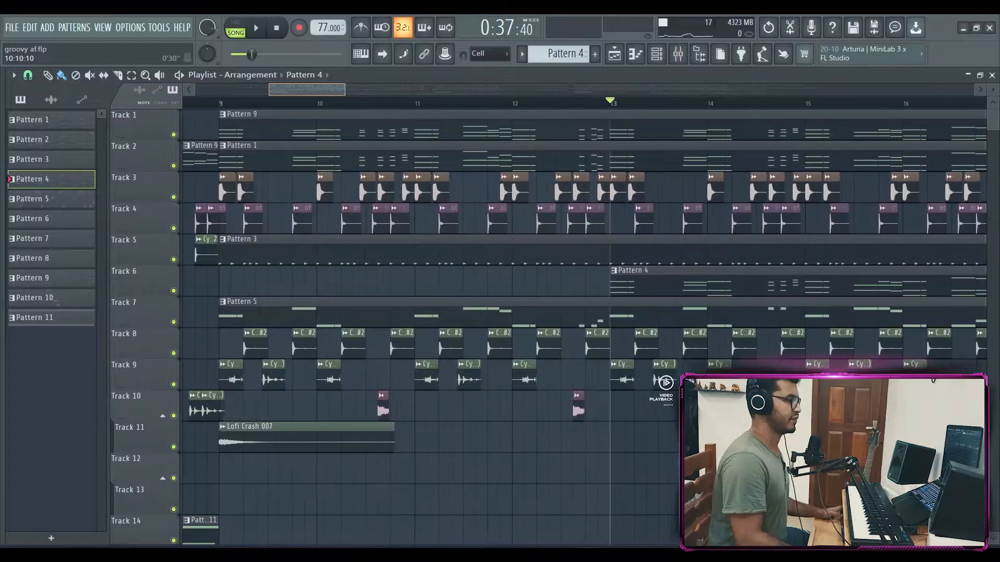
drag(281, 90, 278, 91)
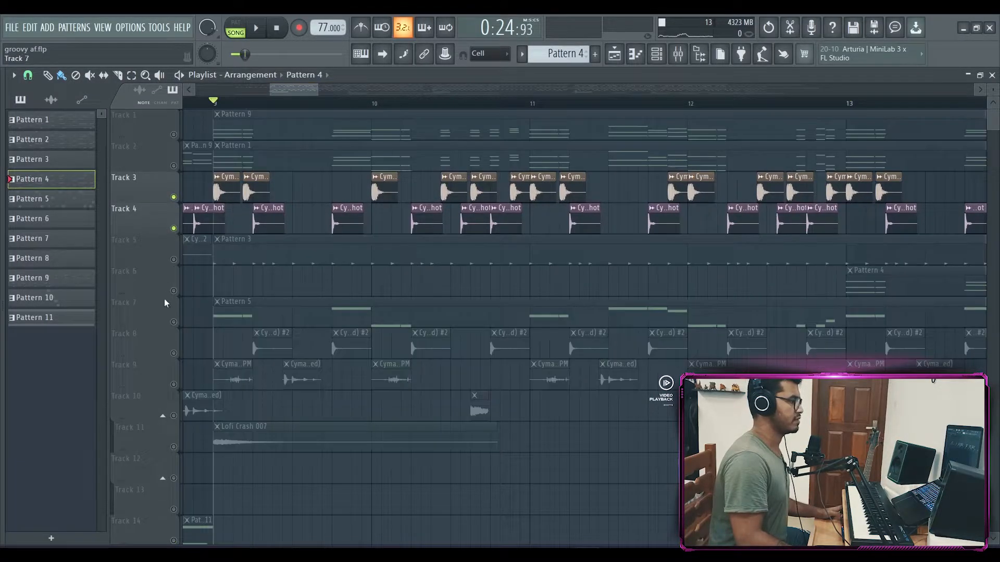
click(173, 260)
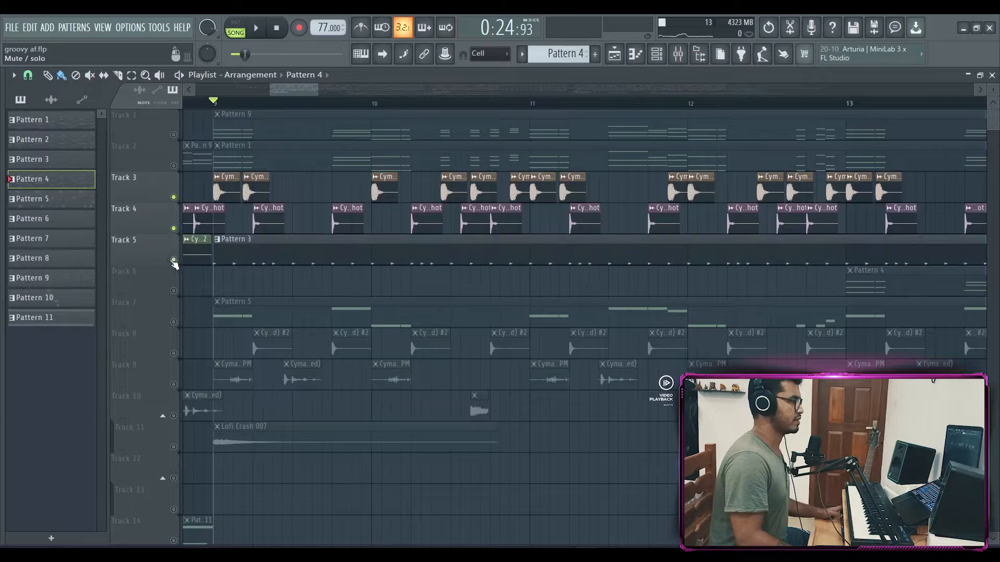
click(173, 384)
click(173, 415)
click(173, 353)
key(space)
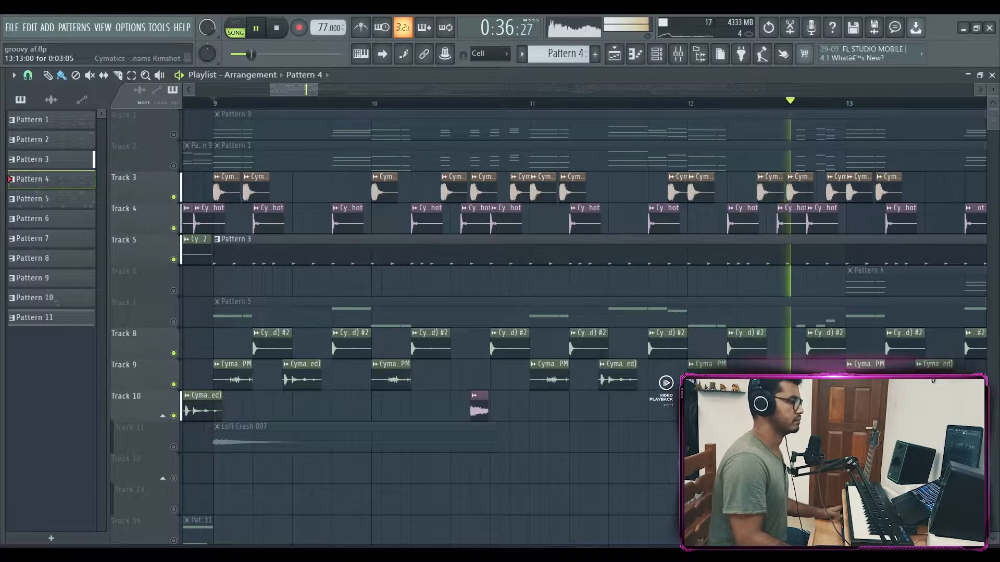
key(space)
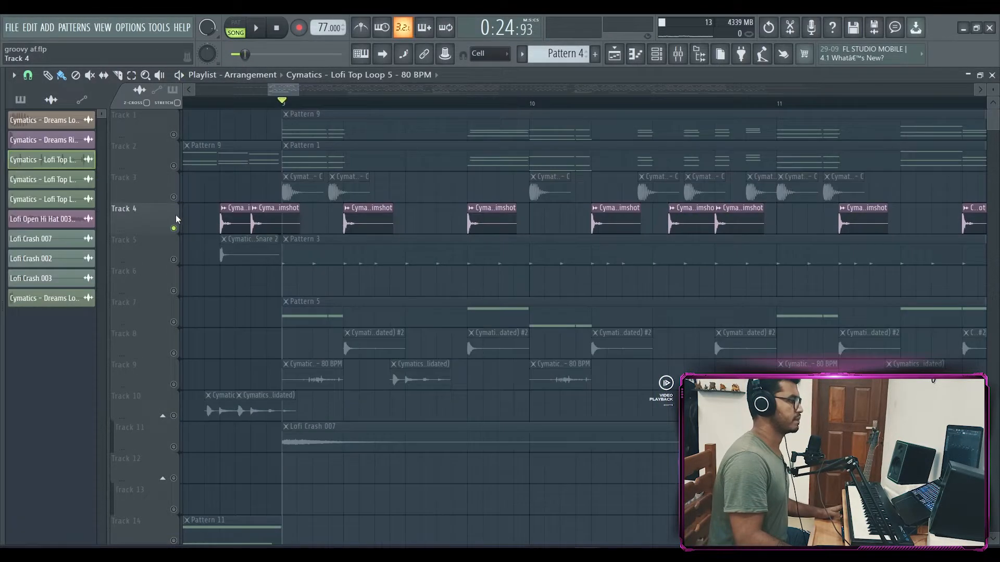
Step: Play the Track 3 kicks with the Track 4 rimshots from bar 9, and repeat with Track 8 unmuted
click(173, 197)
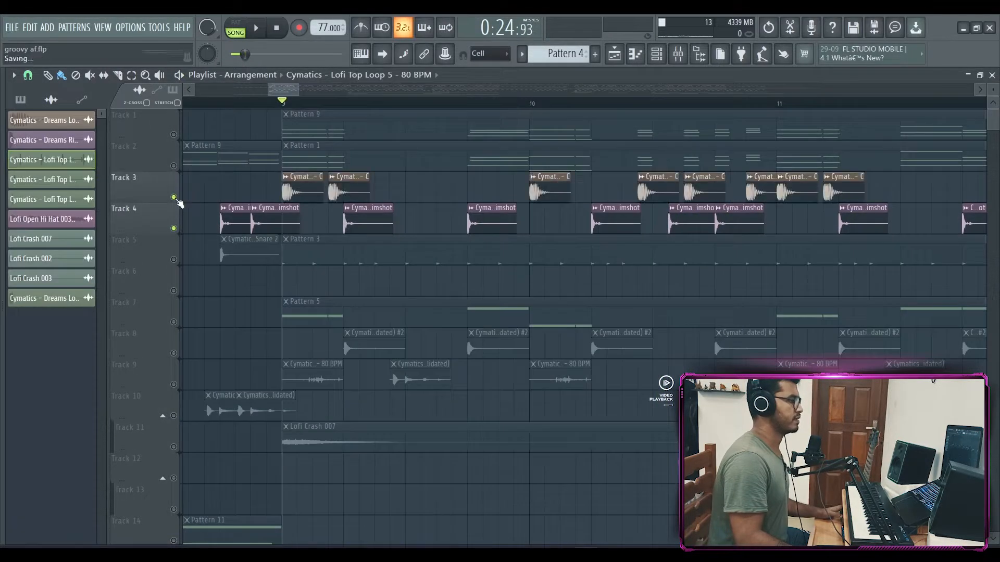
key(space)
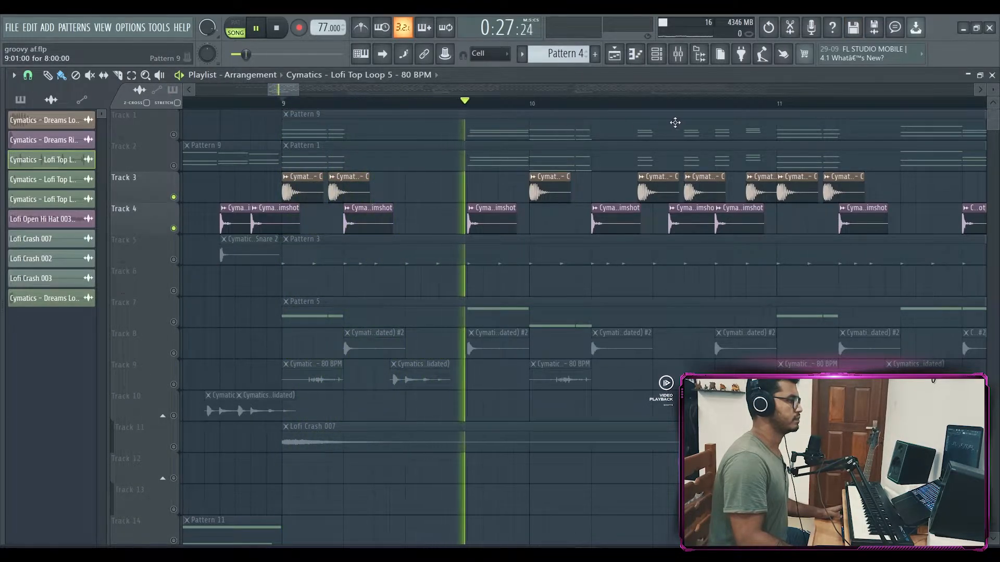
key(space)
click(173, 353)
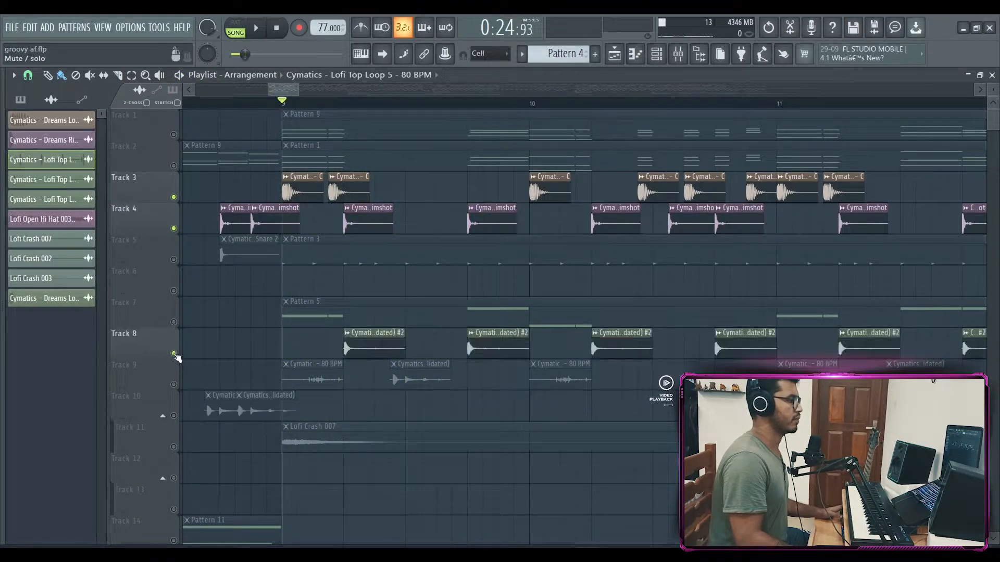
key(space)
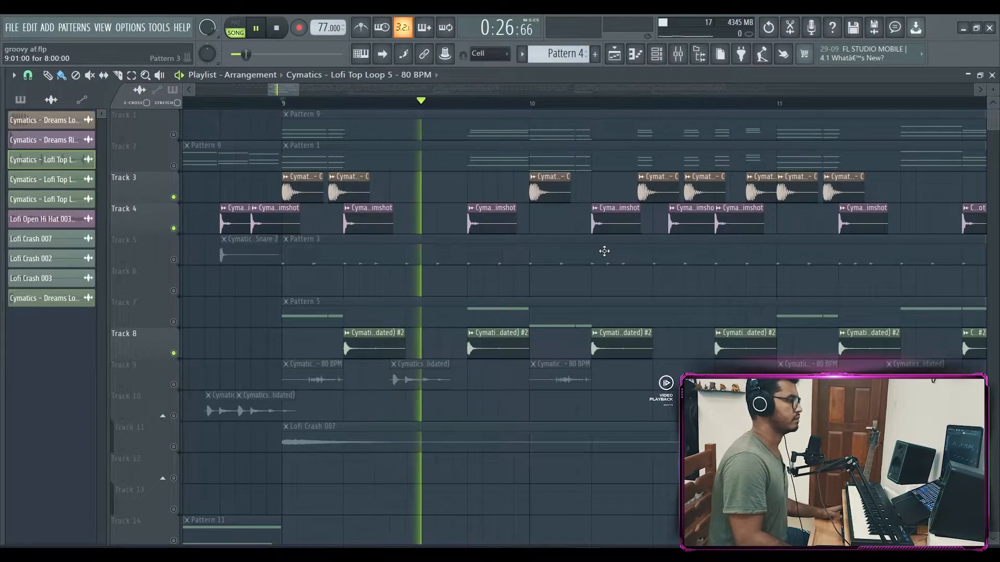
key(space)
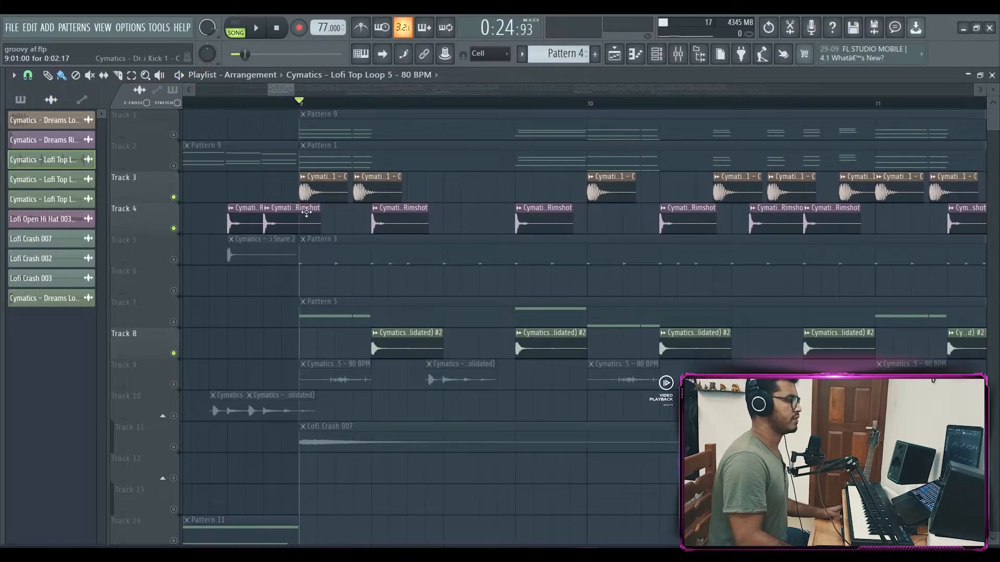
Step: Place the full Cymatics - Lofi Top Loop 5 - 80 BPM sample on Track 13 at bar 9 and play it soloed
ctrl+click(174, 353)
click(174, 384)
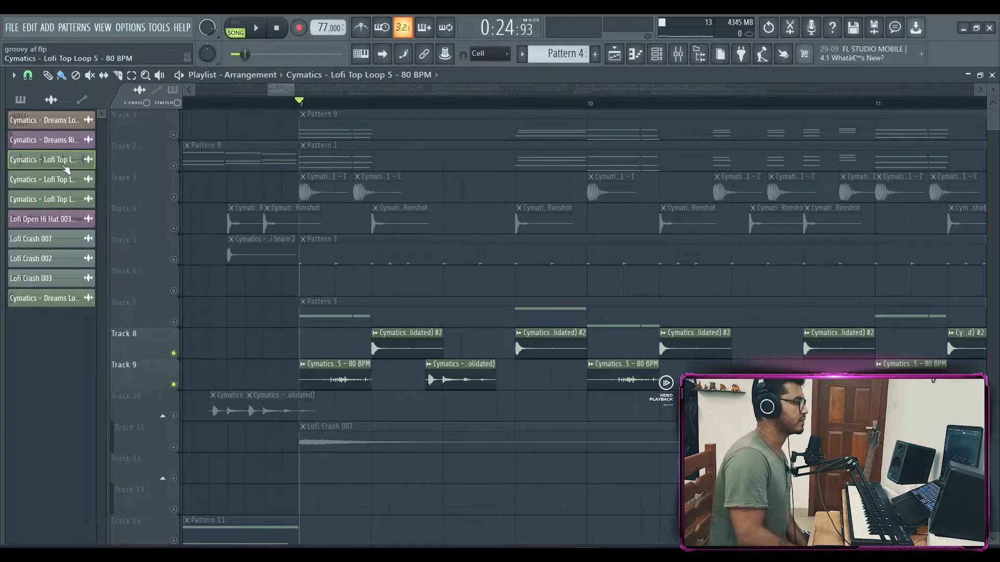
scroll(378, 464, down, 2)
click(330, 442)
key(space)
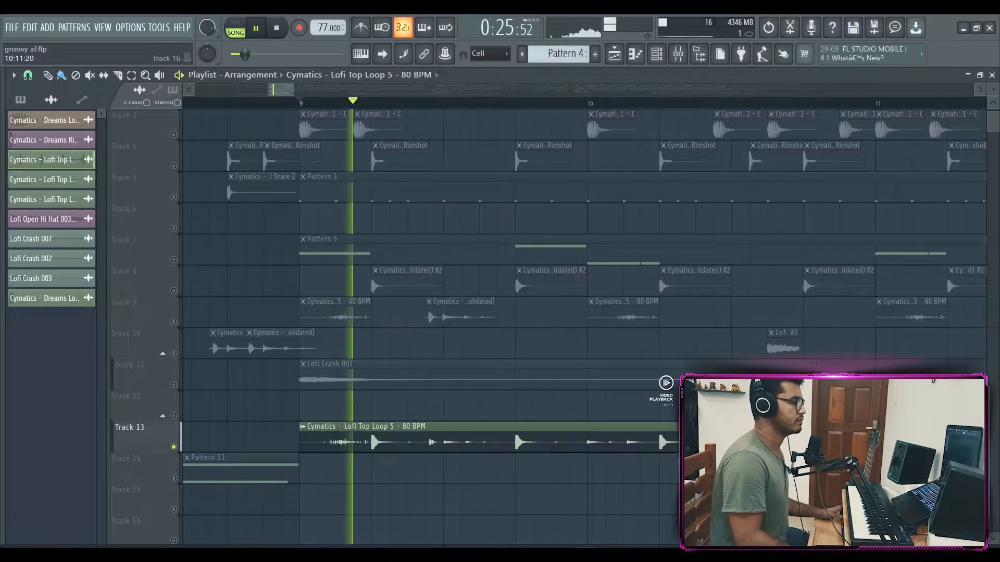
scroll(329, 443, down, 3)
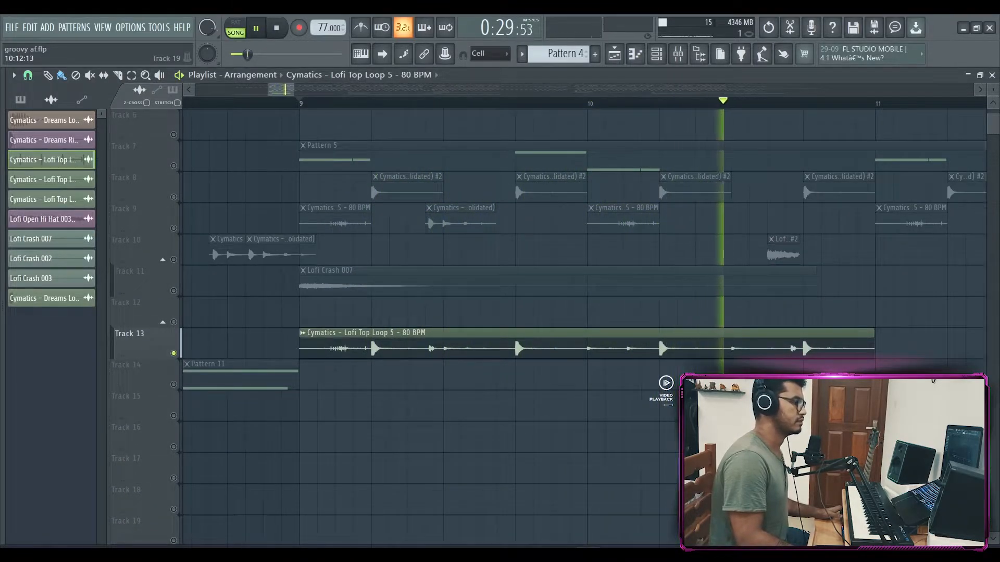
key(space)
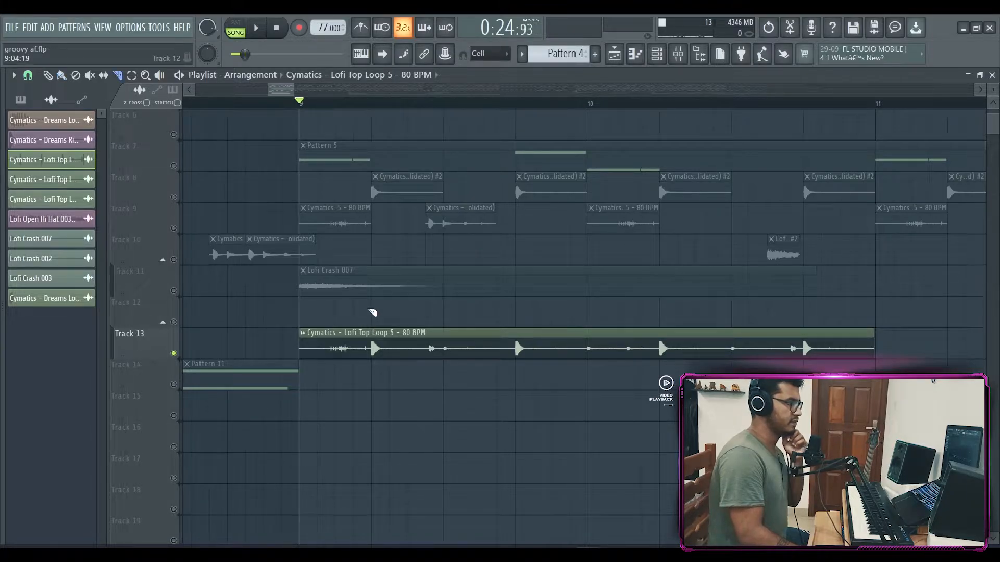
Step: Slice the Track 13 top loop in bar 9 at beat 2, just before beat 3 and at beat 4
drag(371, 319, 372, 381)
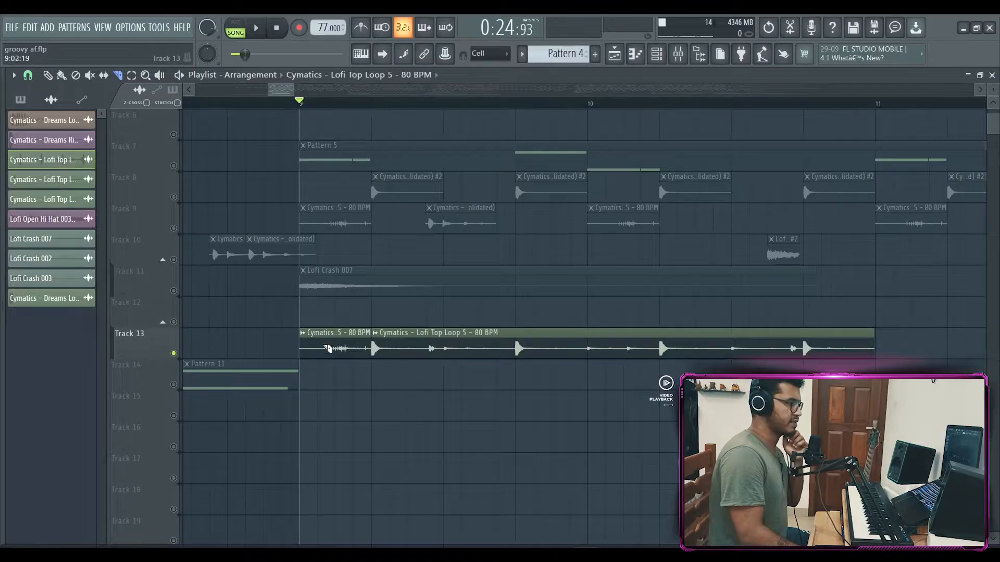
key(space)
key(space)
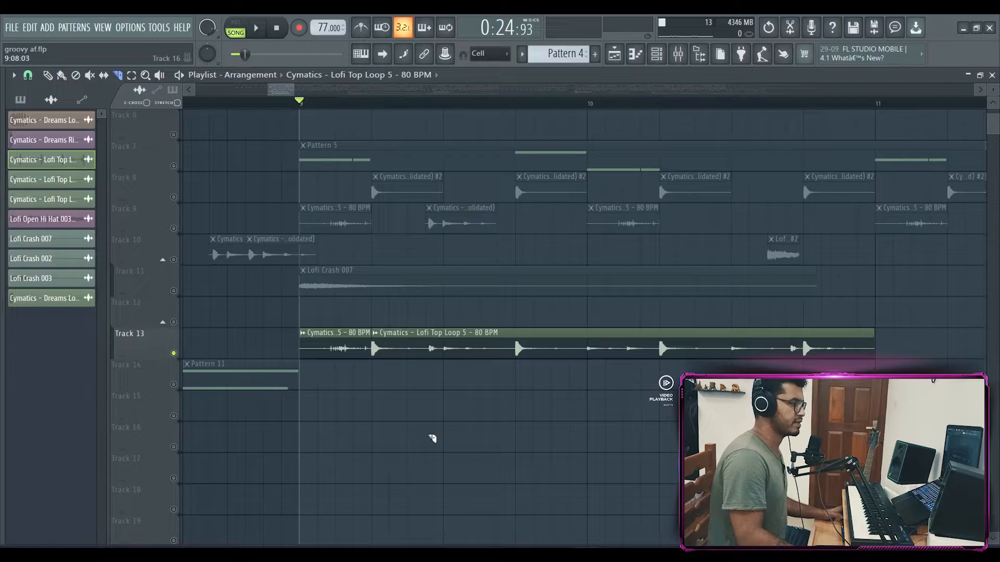
drag(427, 399, 425, 399)
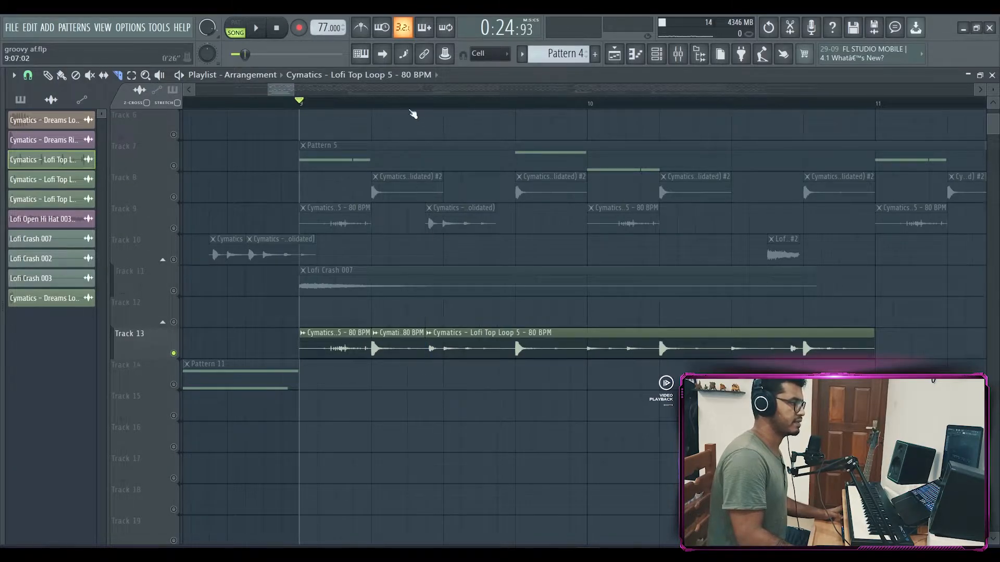
click(517, 350)
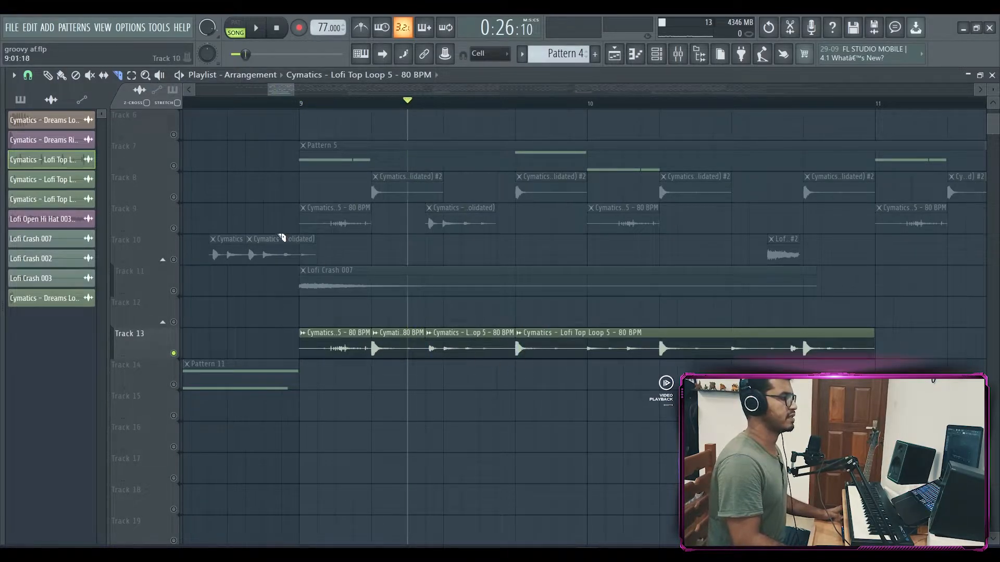
Step: Delete the loop after the third slice, spread the slices over Tracks 12 to 14, and move Pattern 11 to Track 15
right_click(859, 346)
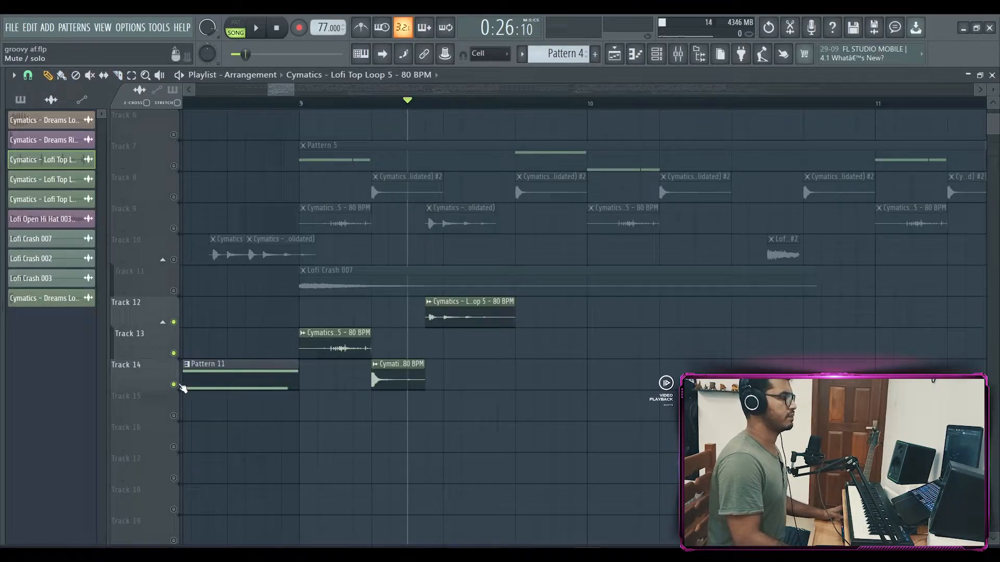
drag(182, 387, 228, 408)
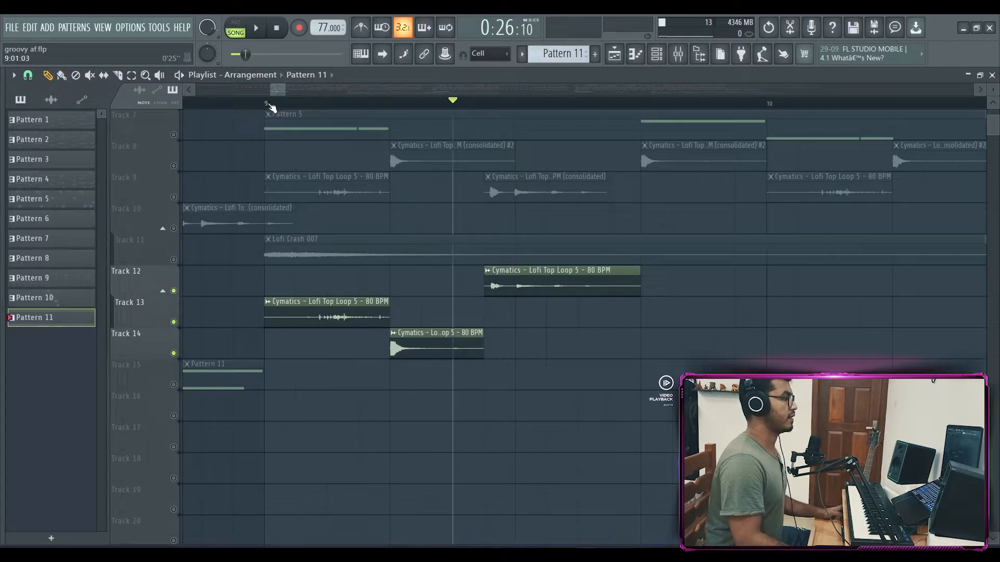
Step: Audition each top loop slice on Tracks 13, 14 and 12 by playing from the start of each one
click(271, 103)
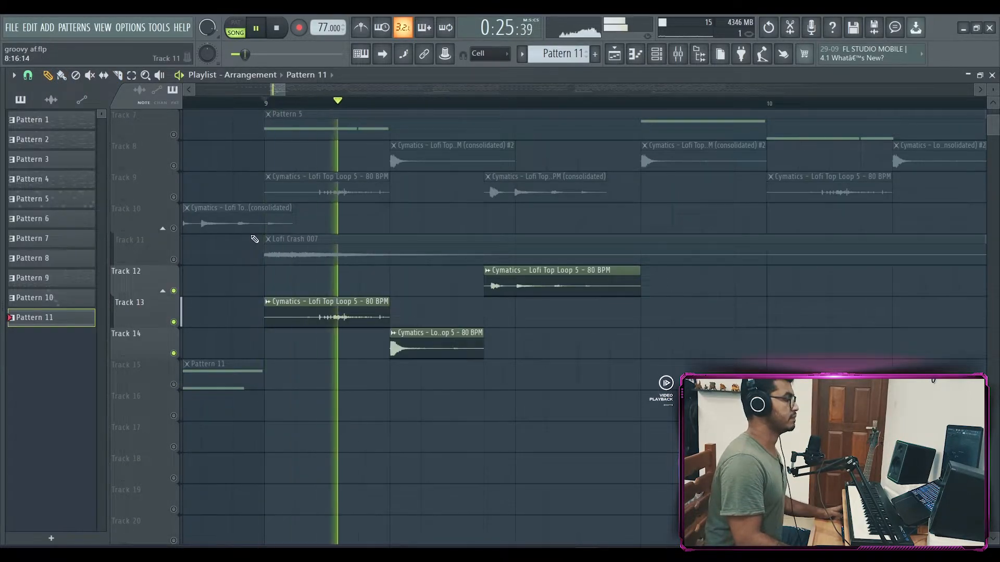
key(space)
click(389, 103)
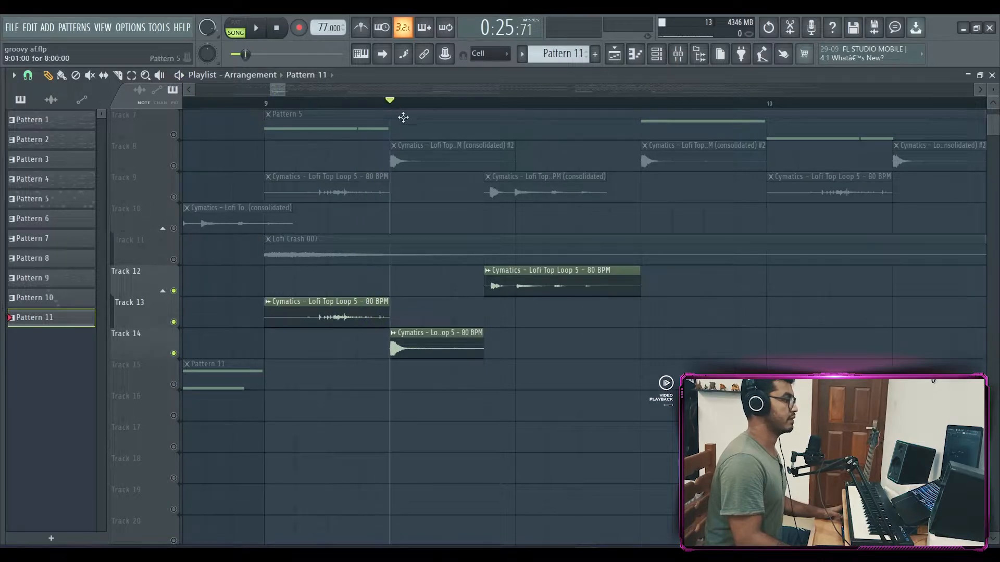
key(space)
key(space)
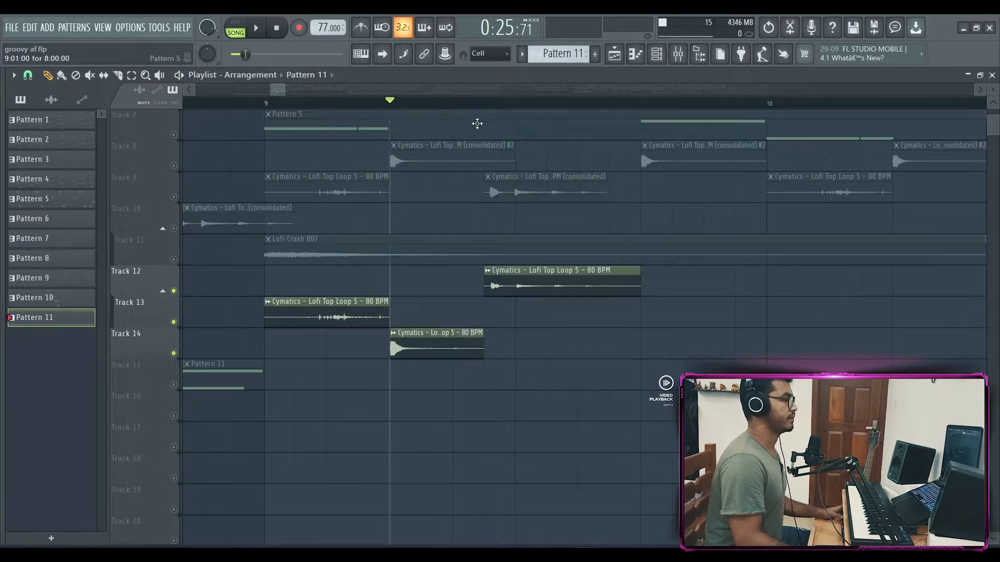
click(484, 103)
key(space)
key(space)
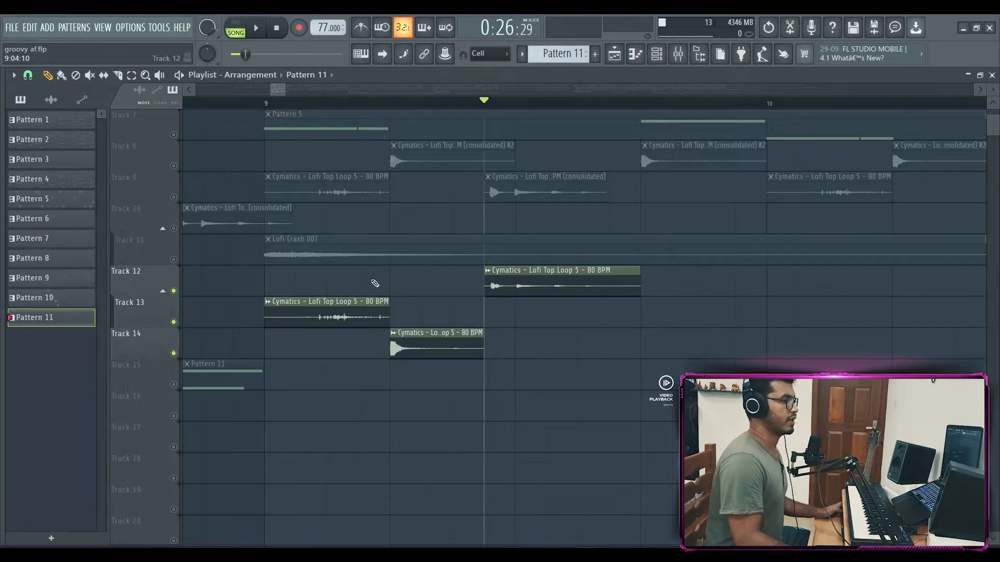
Step: Look at the clip options of the first top loop slice on Track 13, then briefly view the mixer
drag(367, 281, 266, 359)
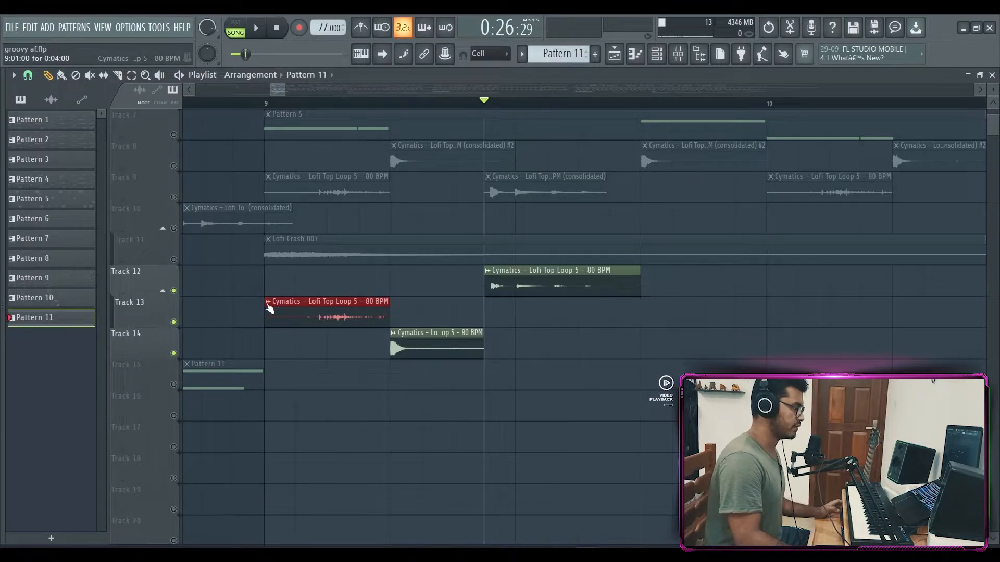
right_click(268, 307)
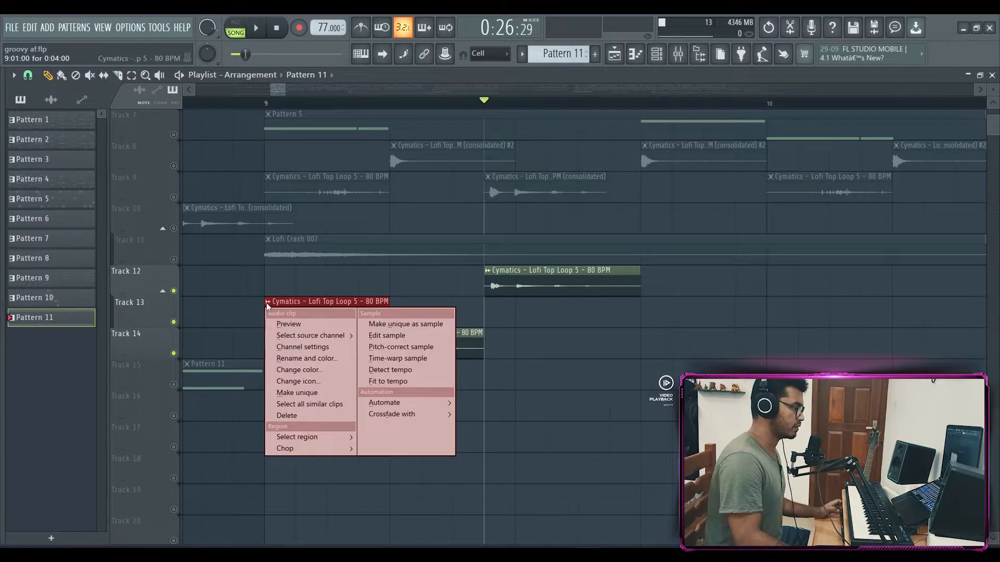
click(325, 399)
click(299, 317)
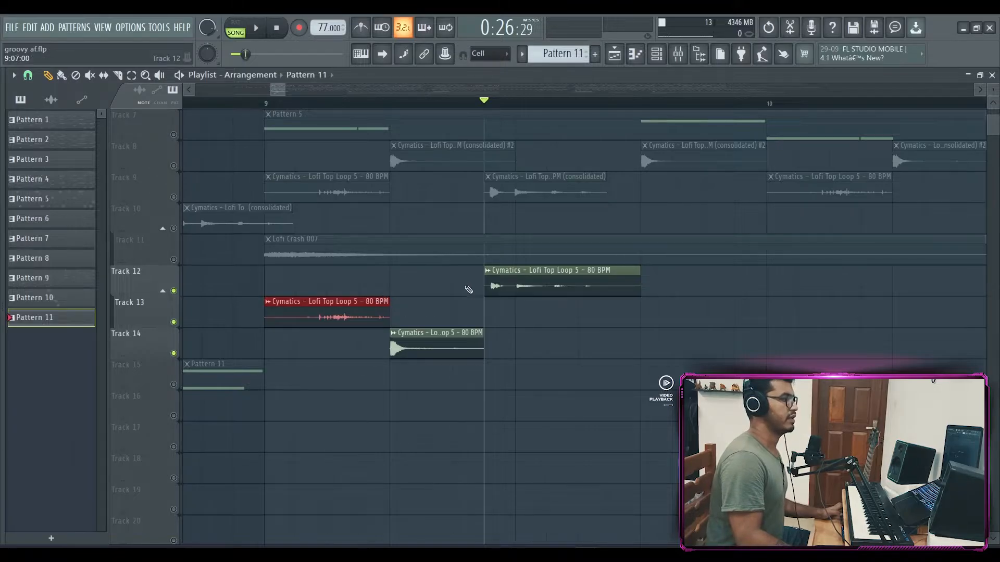
click(677, 57)
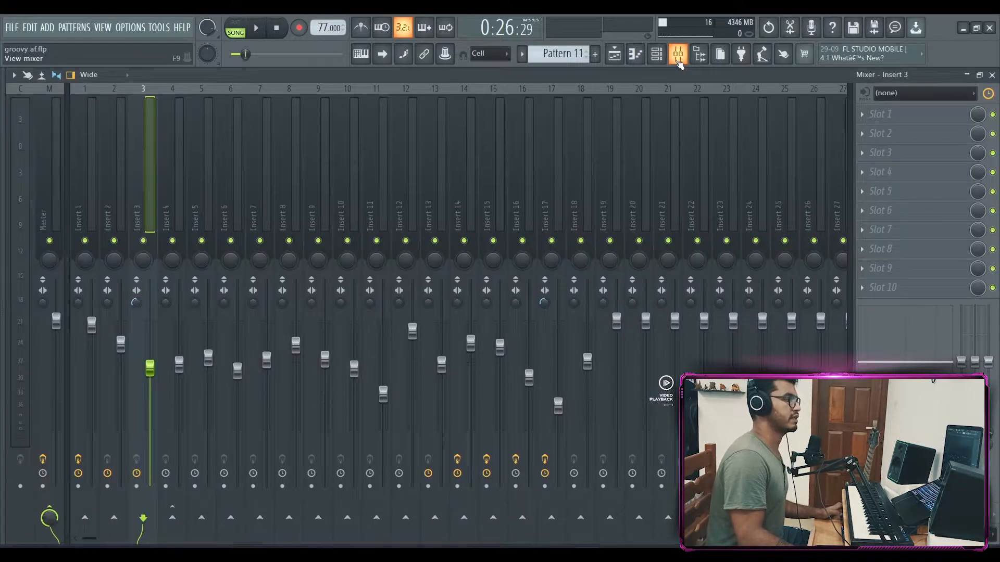
click(678, 57)
Step: Solo the top loop slices on Tracks 9 and 8 and audition them from bar 9
click(174, 290)
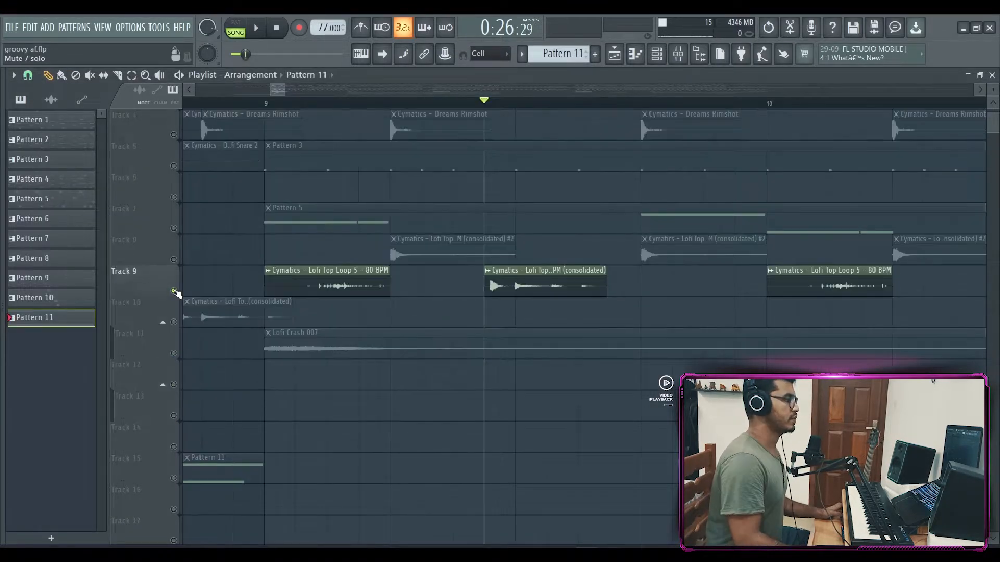
click(175, 259)
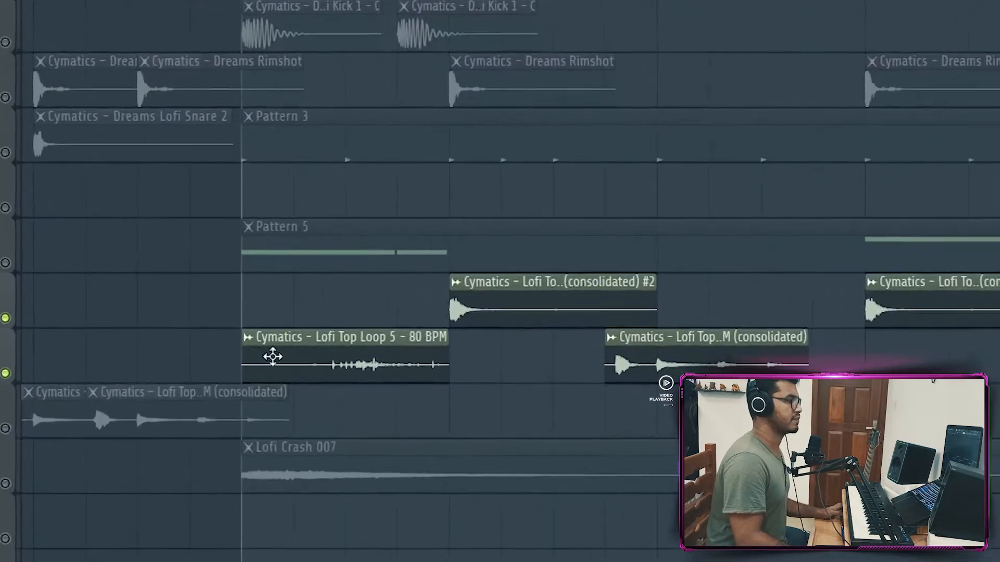
key(space)
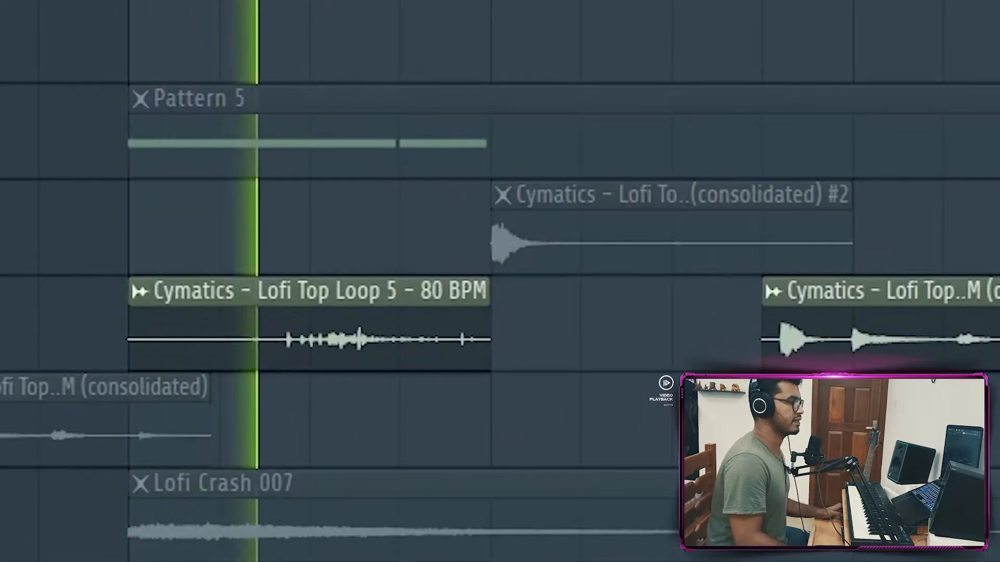
key(space)
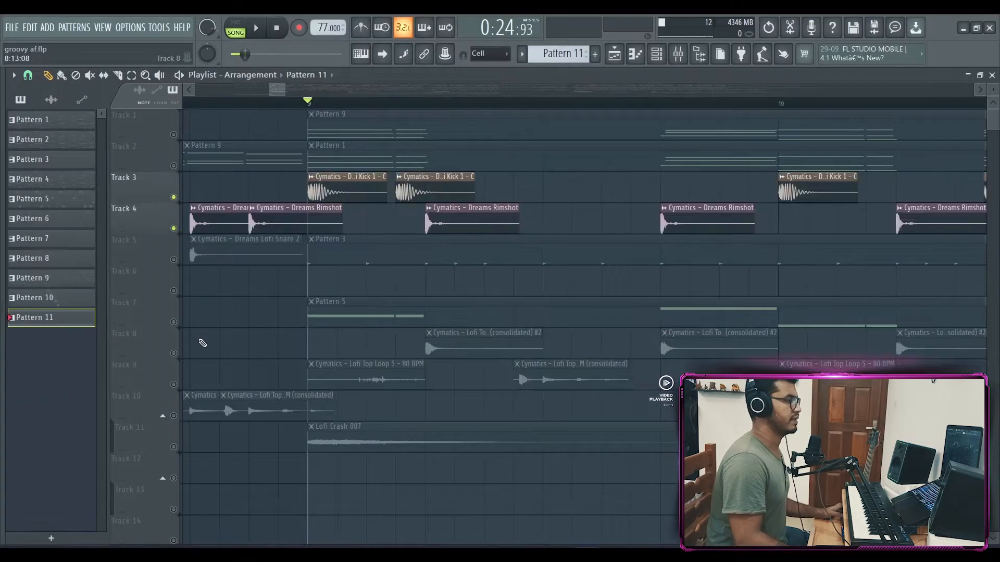
Step: Unmute Tracks 8 and 9 alongside the kick and rimshot on Tracks 3 and 4, and play the combined drums from bar 9
click(173, 353)
click(173, 385)
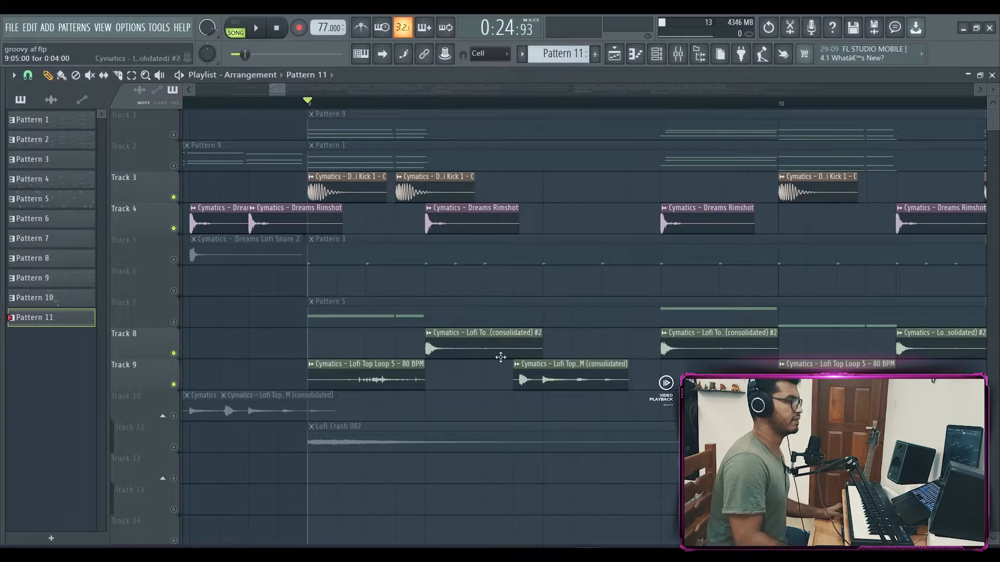
scroll(587, 237, down, 5)
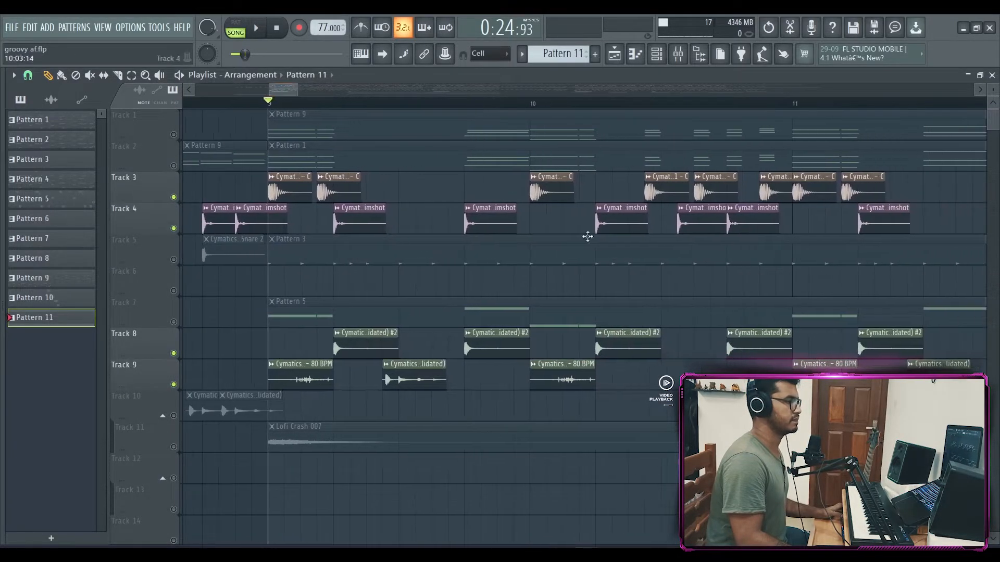
key(space)
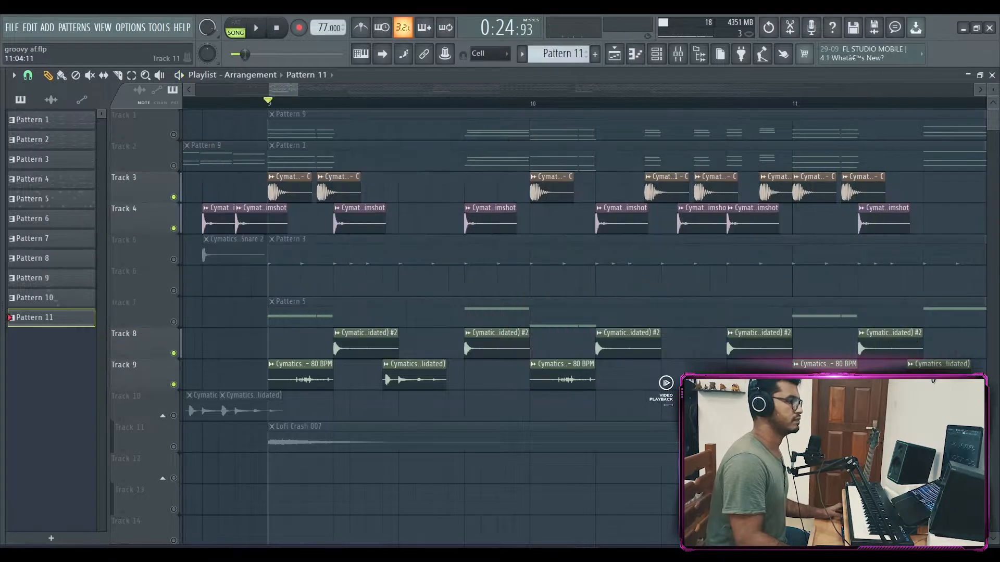
Step: Examine how the melody and drum patterns are laid out over the whole arrangement, down to Track 15
drag(317, 90, 323, 101)
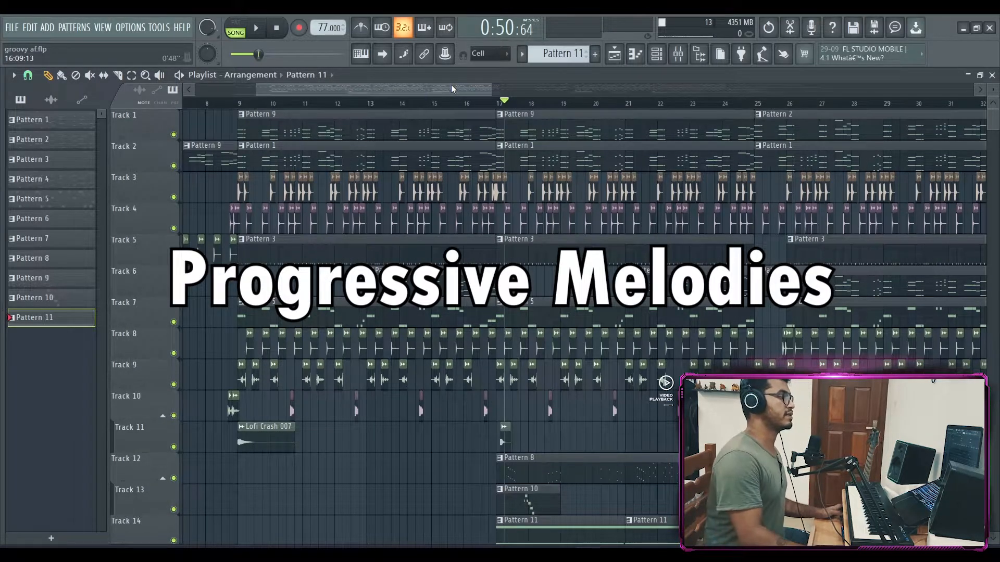
drag(451, 84, 408, 95)
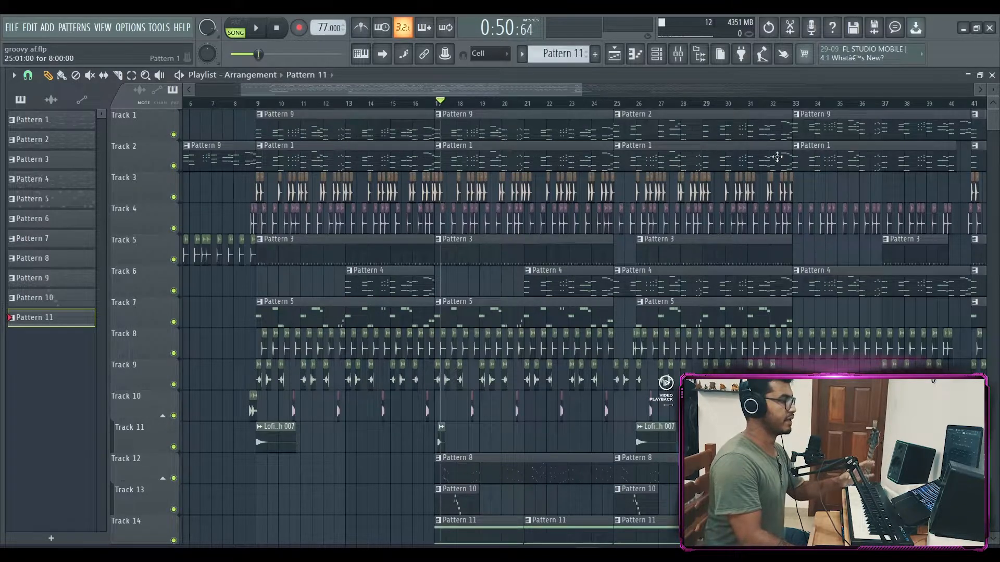
drag(575, 89, 573, 89)
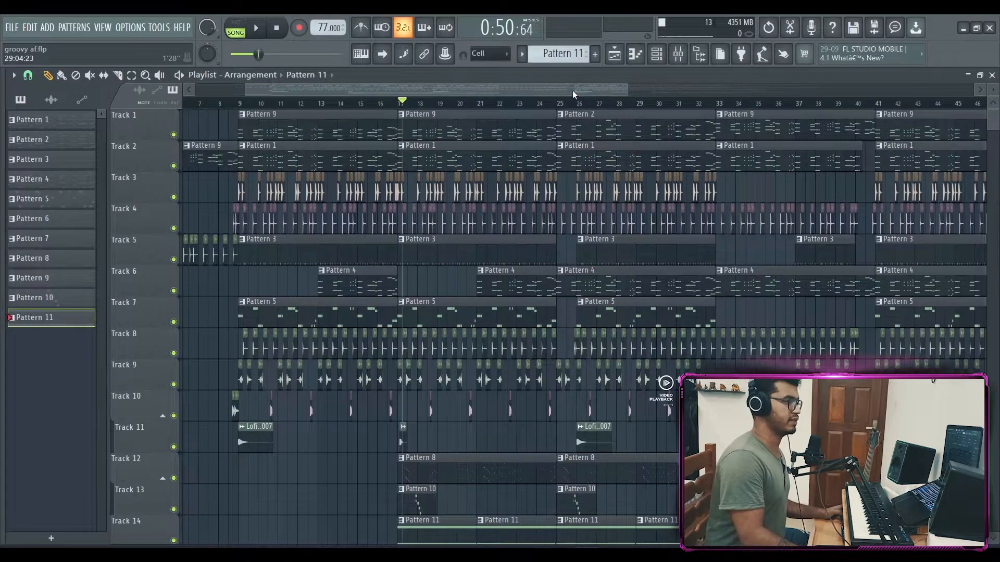
scroll(586, 131, down, 1)
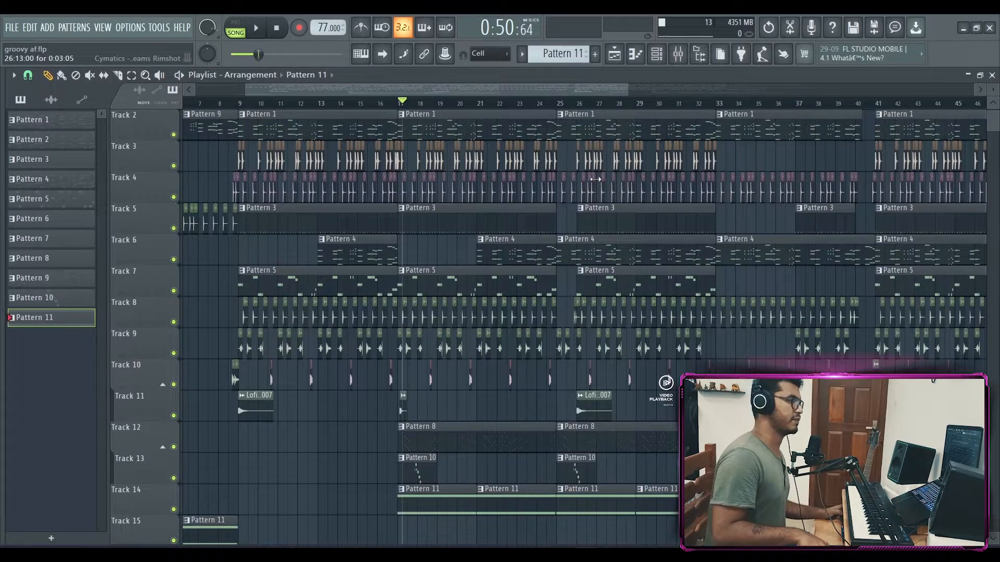
scroll(510, 199, down, 1)
scroll(529, 102, down, 3)
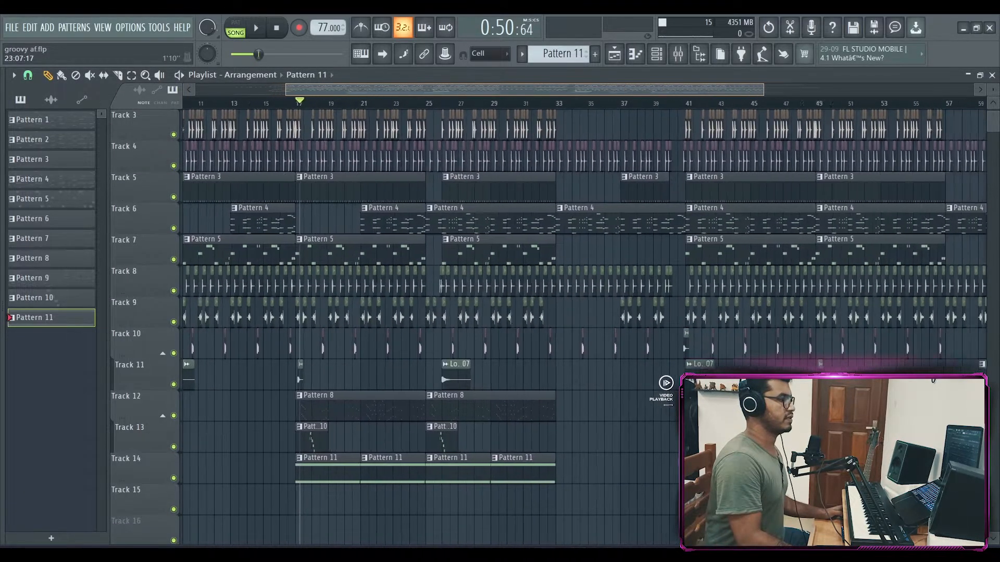
Step: Solo Pattern 8 on Track 12 and play it from the start of bar 17
click(306, 104)
scroll(306, 104, up, 5)
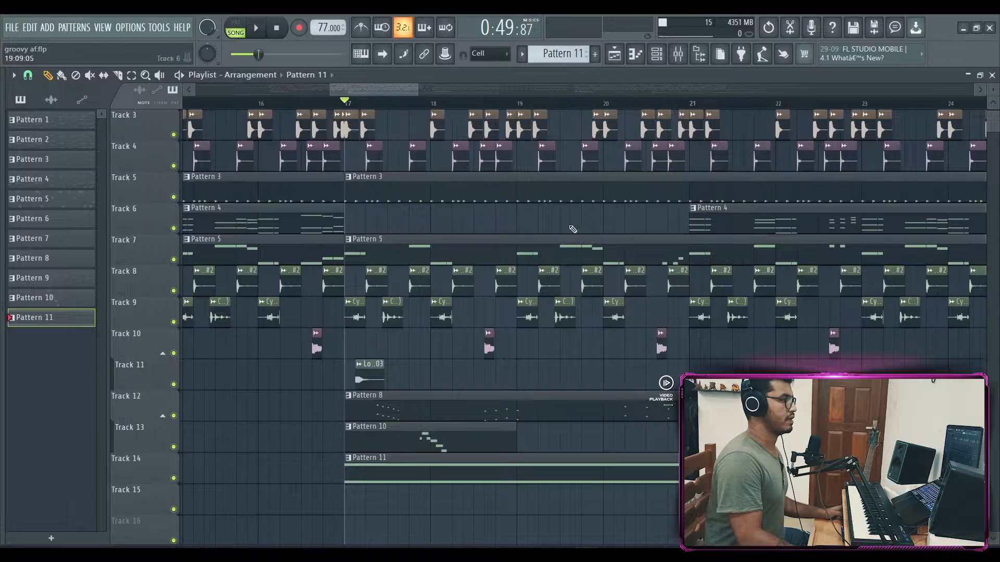
scroll(664, 271, down, 3)
scroll(490, 286, up, 2)
scroll(489, 298, up, 1)
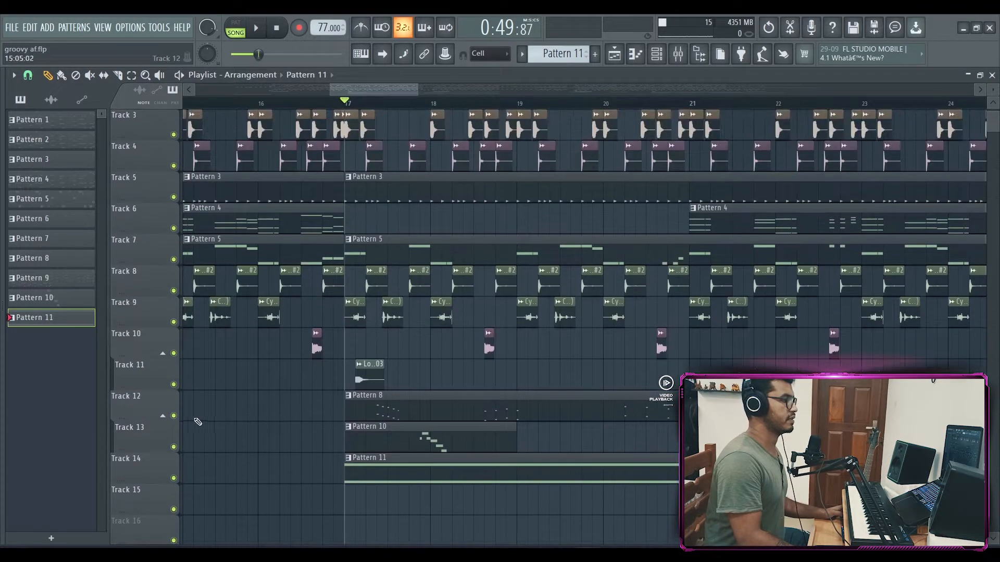
right_click(174, 416)
key(space)
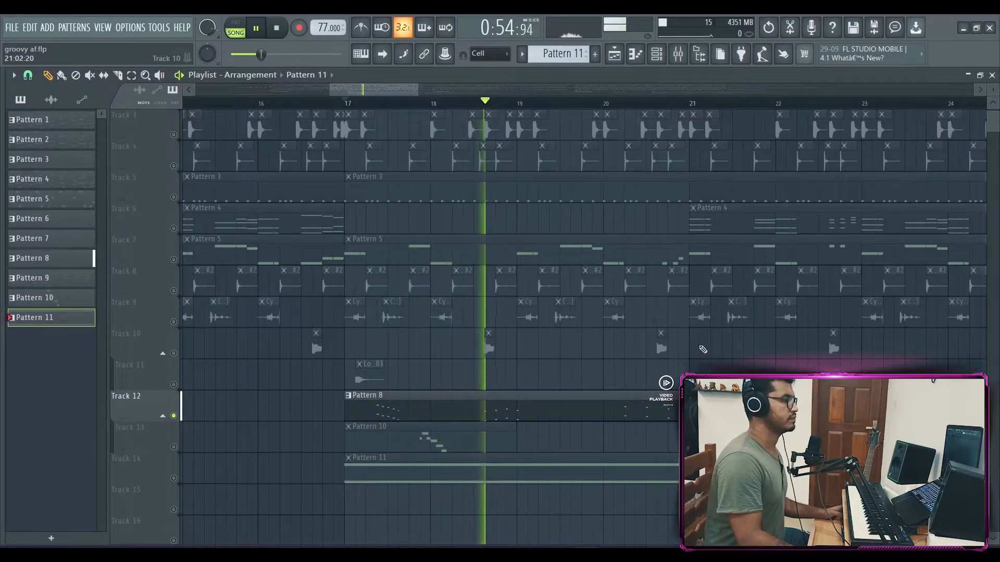
drag(418, 89, 451, 90)
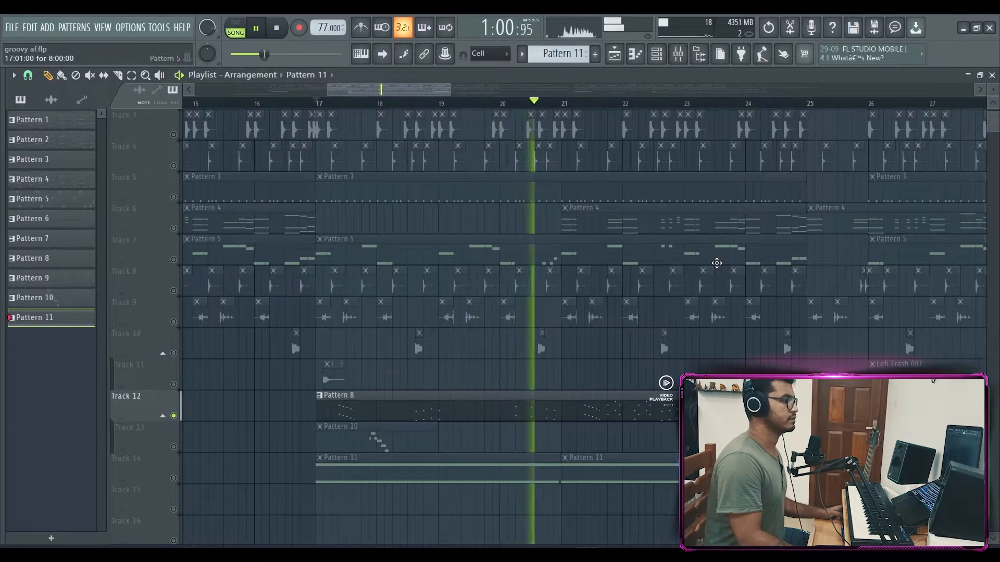
key(space)
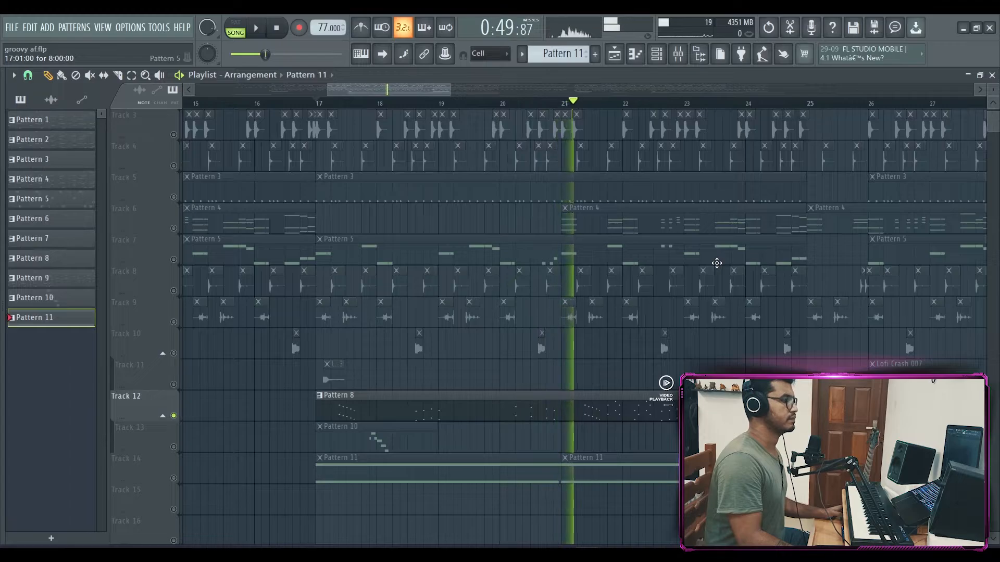
Step: Replay the soloed Pattern 8 melody from bar 17 for a closer listen
scroll(177, 168, up, 2)
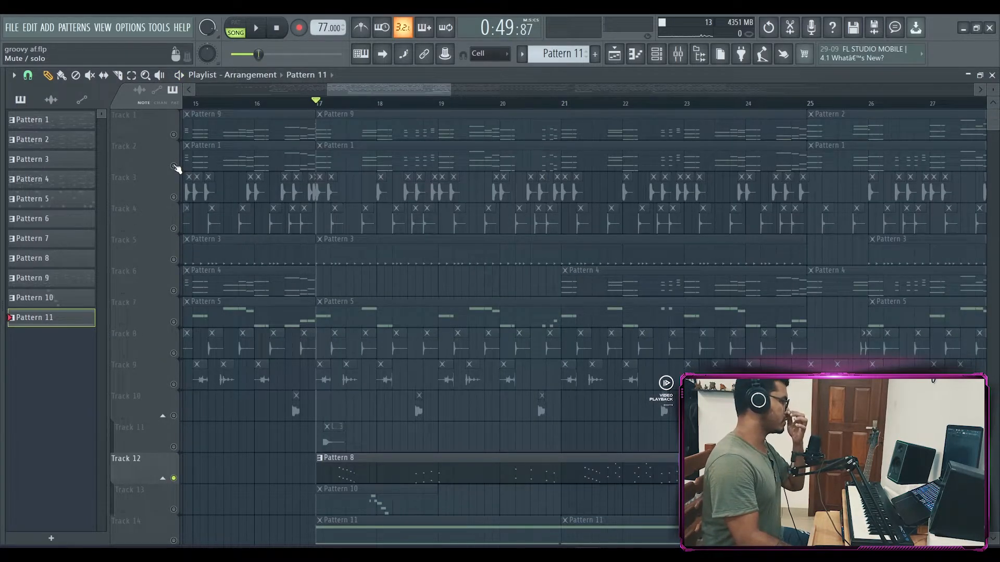
scroll(587, 288, down, 2)
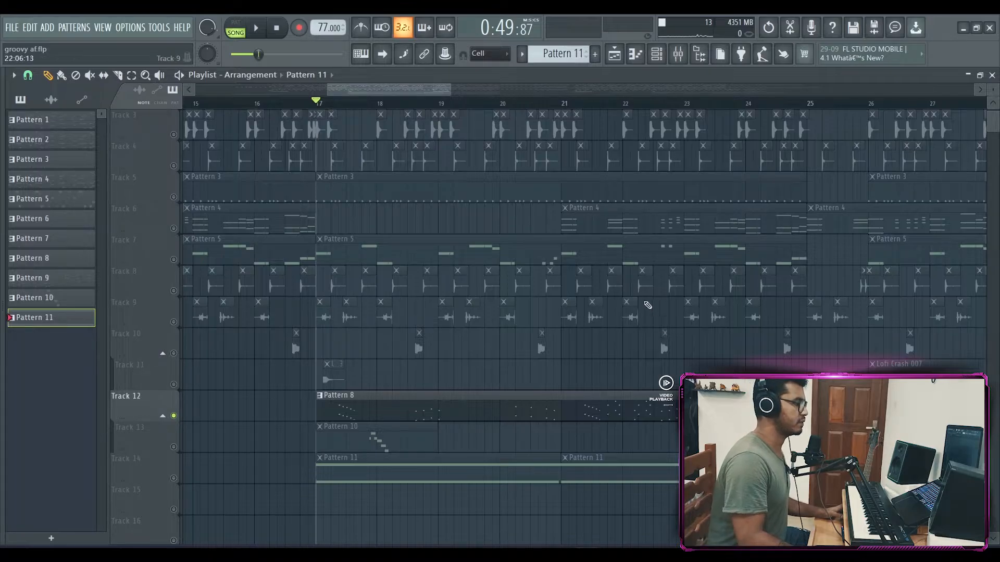
key(space)
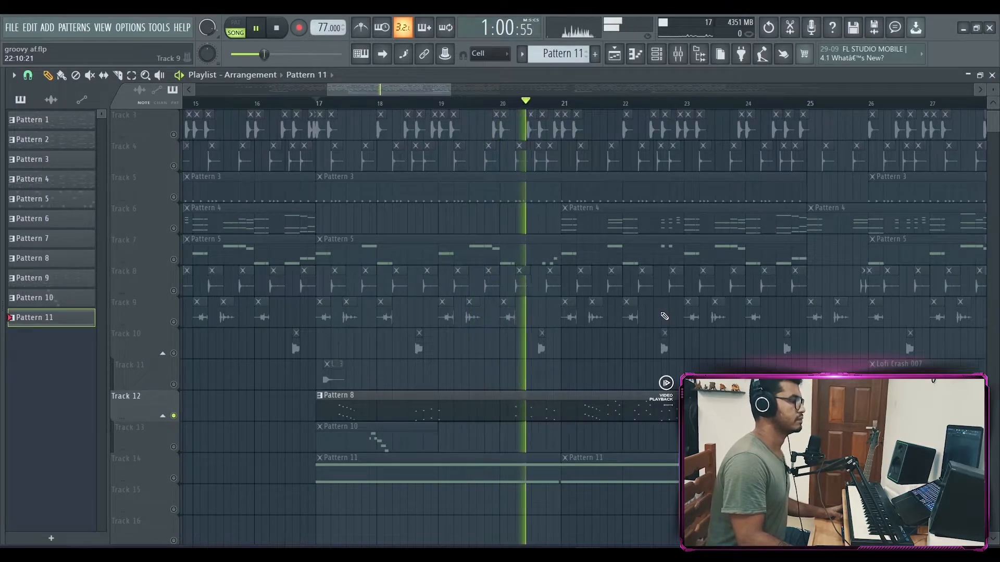
key(space)
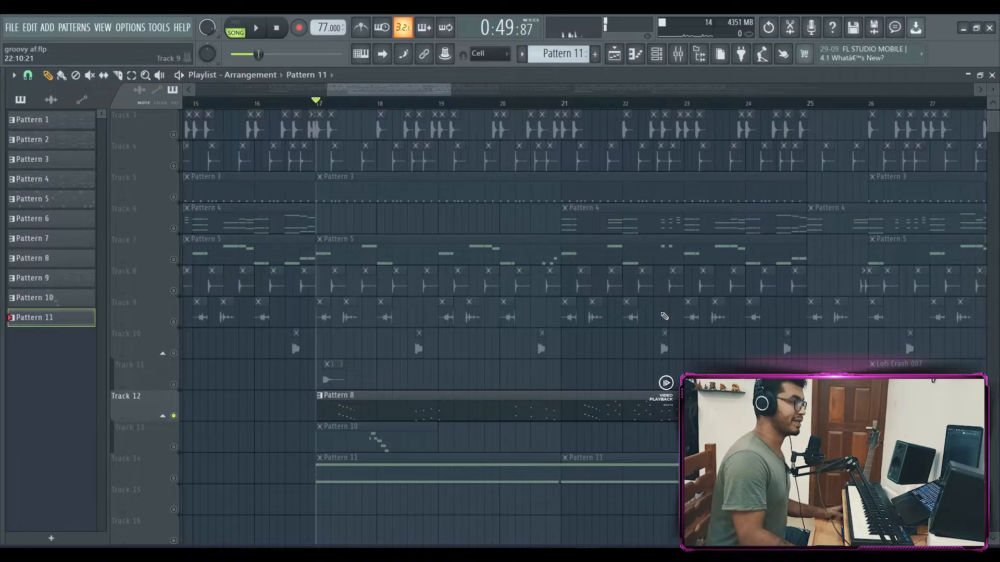
Step: Play the second half of the soloed Pattern 8 melody from the start of bar 21
scroll(524, 191, down, 1)
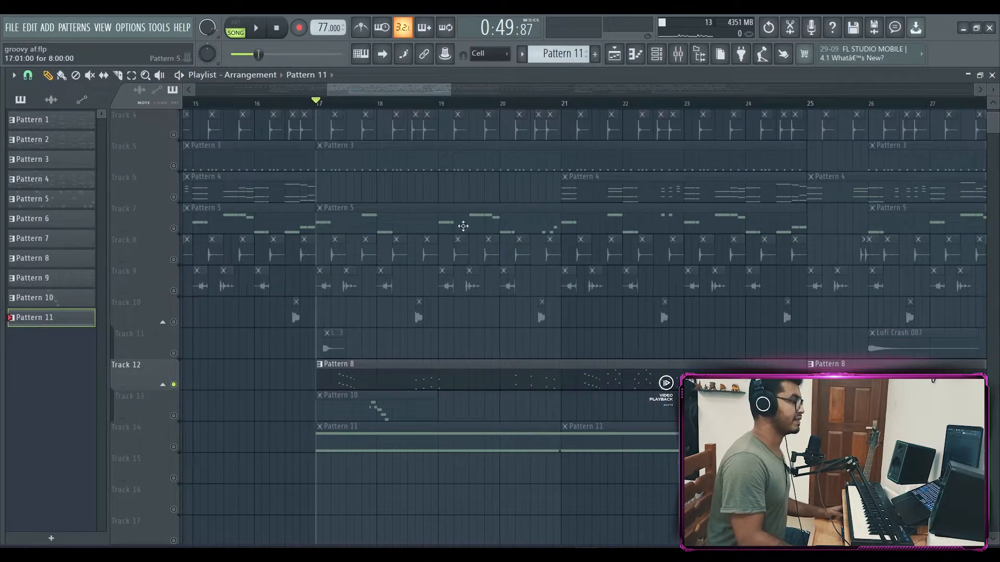
click(568, 105)
key(space)
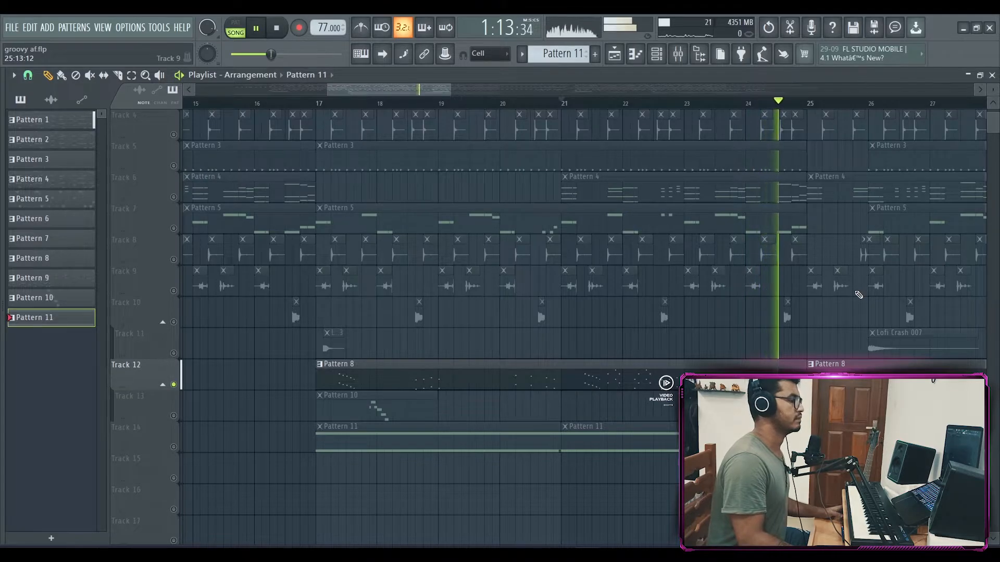
key(space)
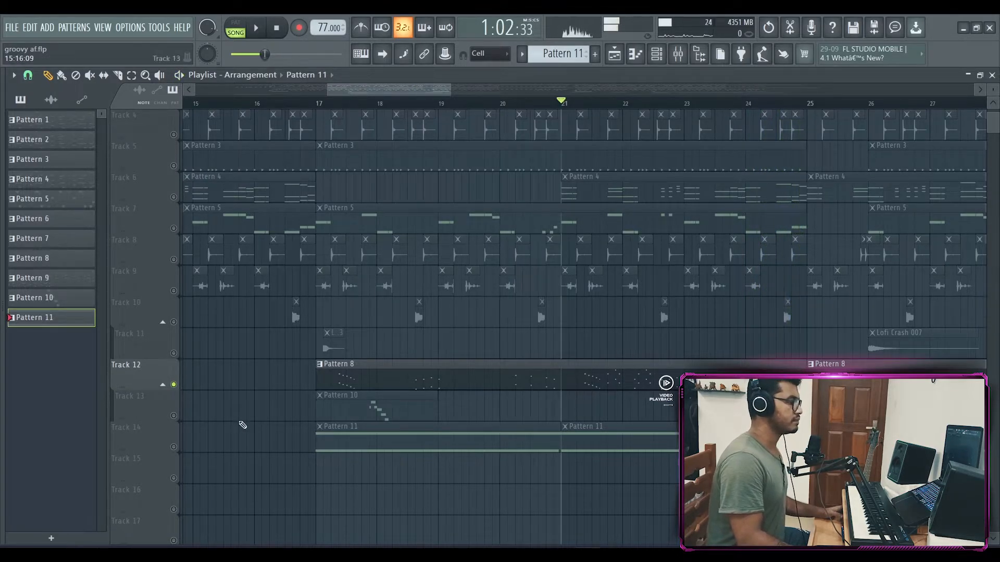
Step: Unmute Track 13 and play Pattern 10 together with Pattern 8 from bar 17
click(173, 415)
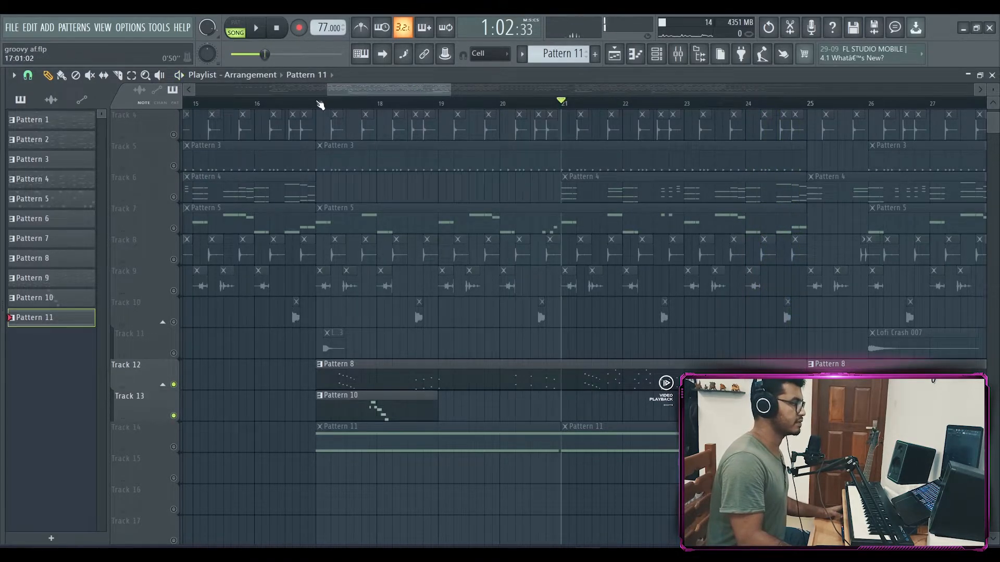
click(318, 104)
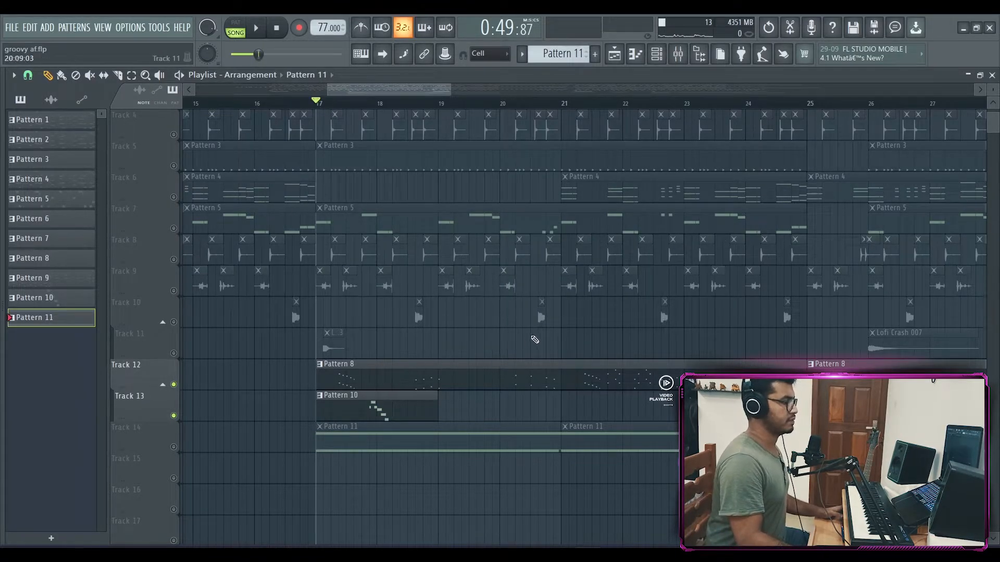
key(space)
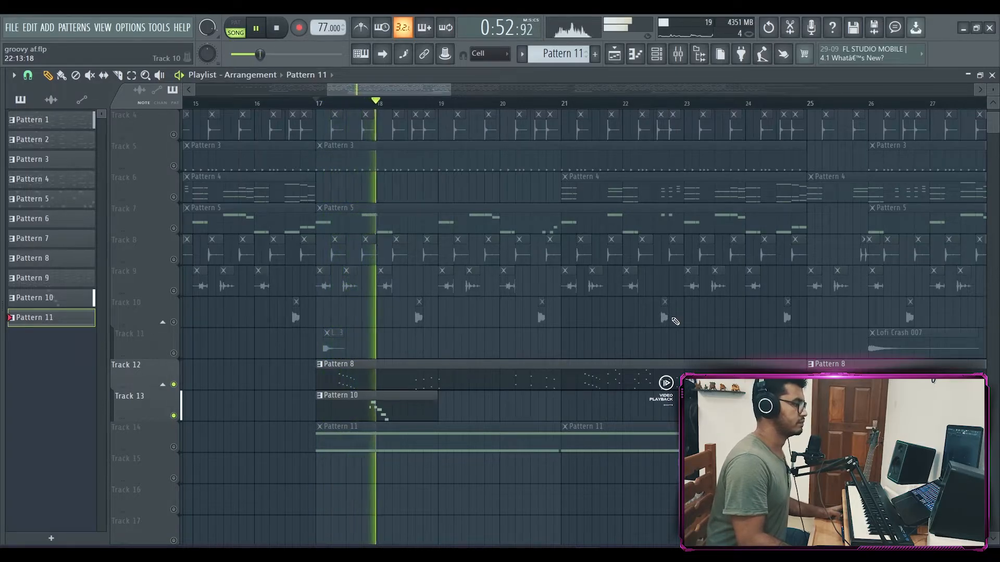
key(space)
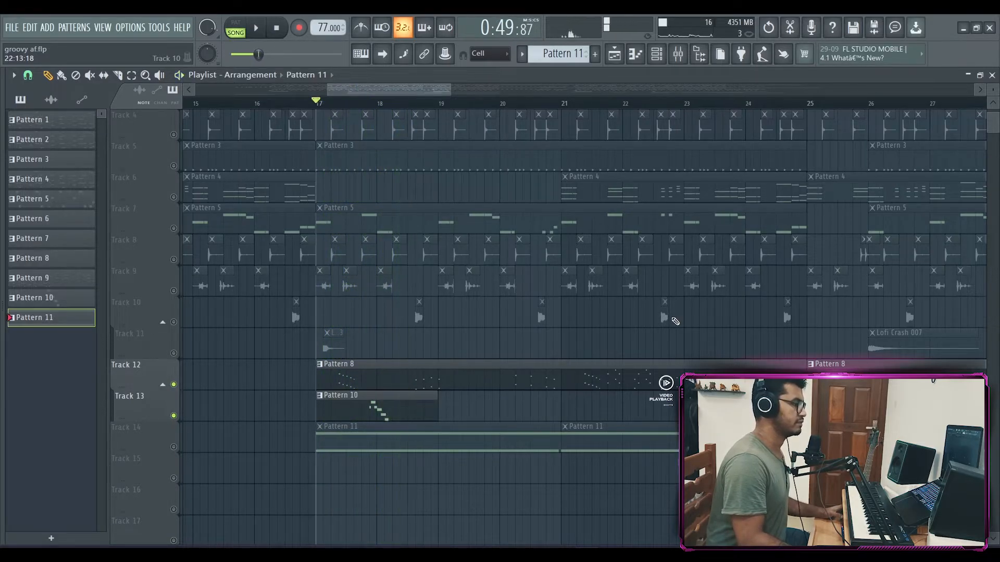
Step: Unmute all tracks, set the playhead to bar 25, and examine the arrangement around the start of Pattern 2
drag(447, 89, 474, 88)
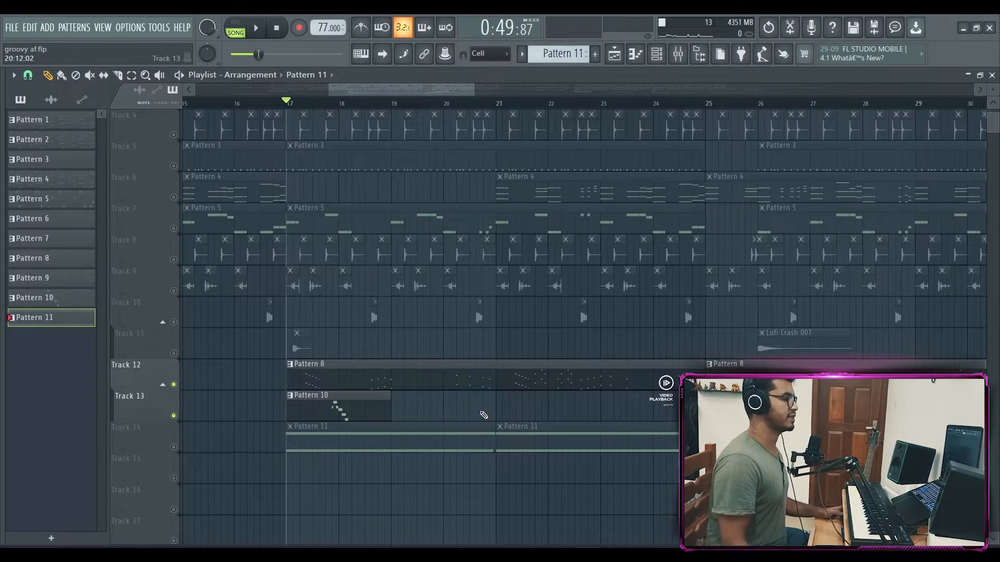
drag(399, 90, 435, 98)
scroll(579, 381, up, 3)
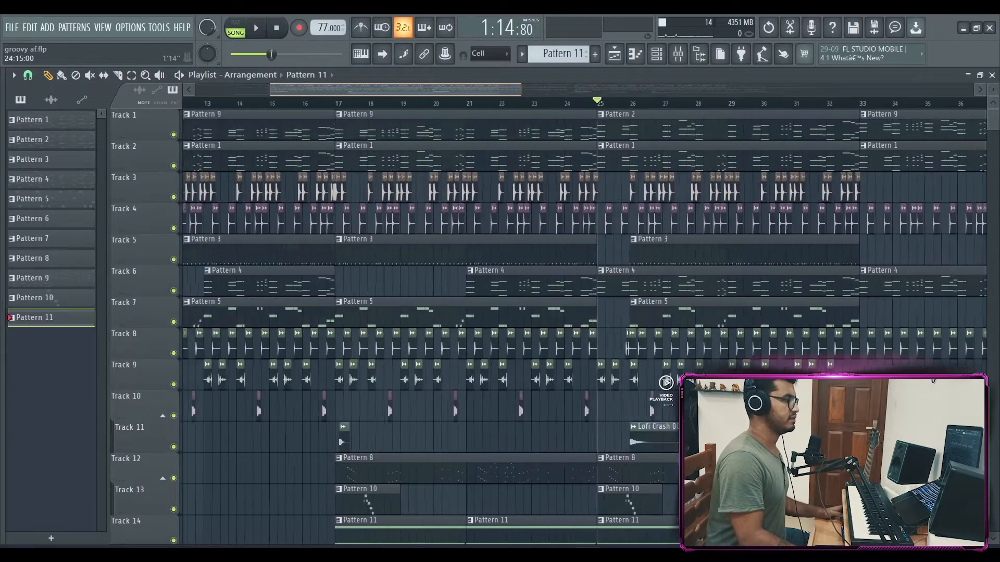
drag(432, 90, 464, 88)
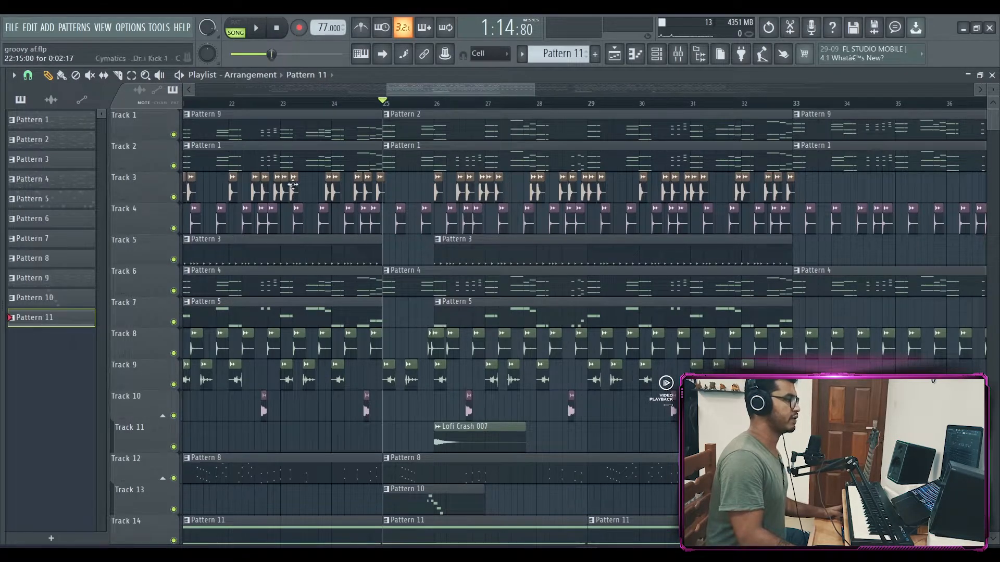
Step: Play the full arrangement from bar 24 through the transition into Pattern 2
click(337, 102)
drag(393, 87, 387, 89)
drag(474, 90, 486, 108)
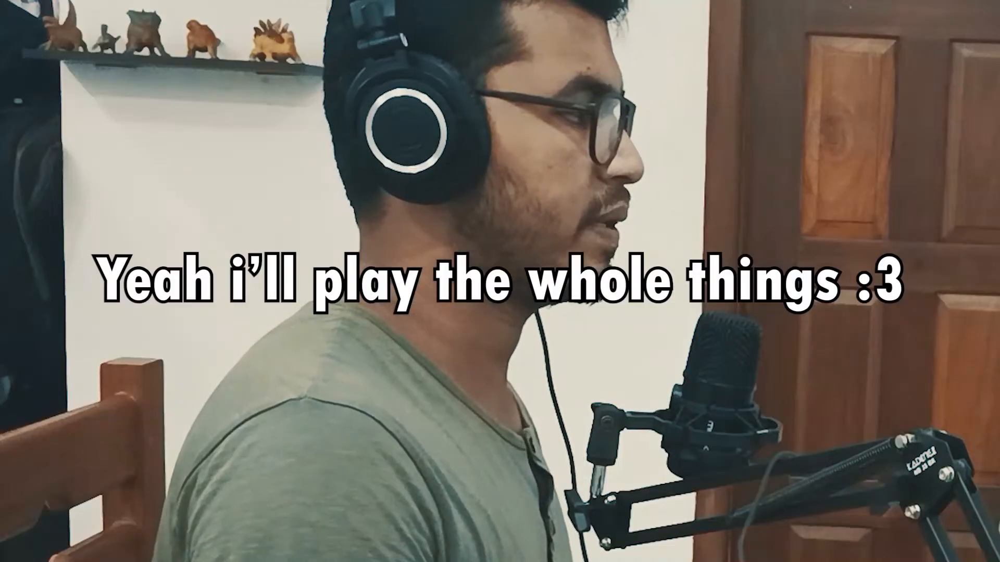
key(space)
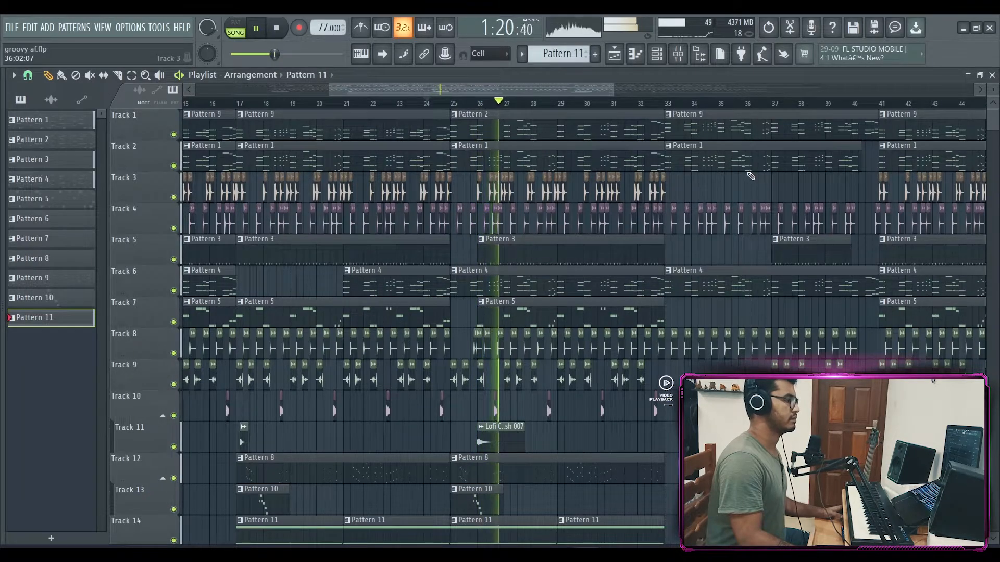
key(space)
Step: Set the playhead to bar 33 and play the stripped-back section with all tracks active
scroll(491, 95, down, 1)
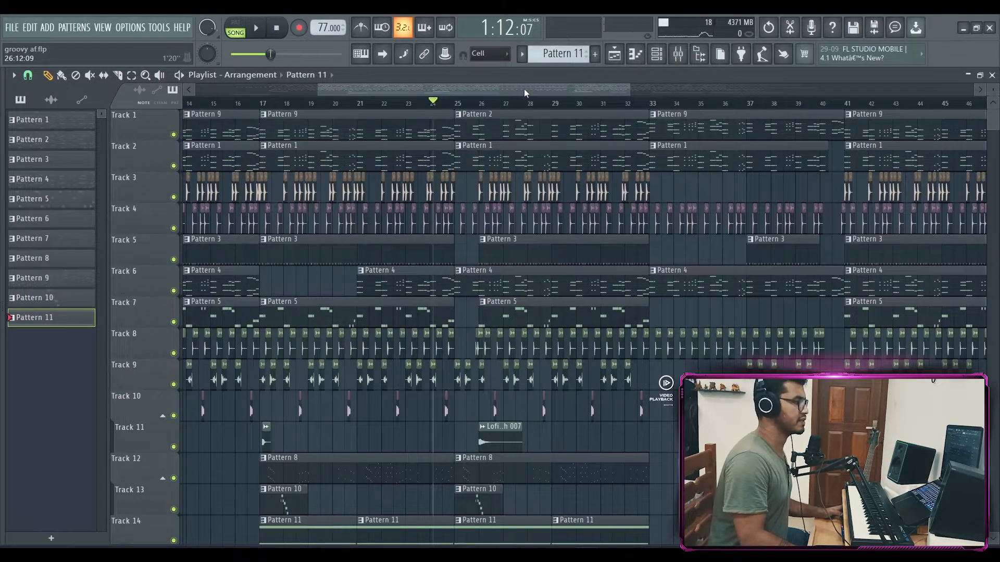
drag(524, 90, 560, 94)
click(576, 103)
drag(435, 90, 489, 104)
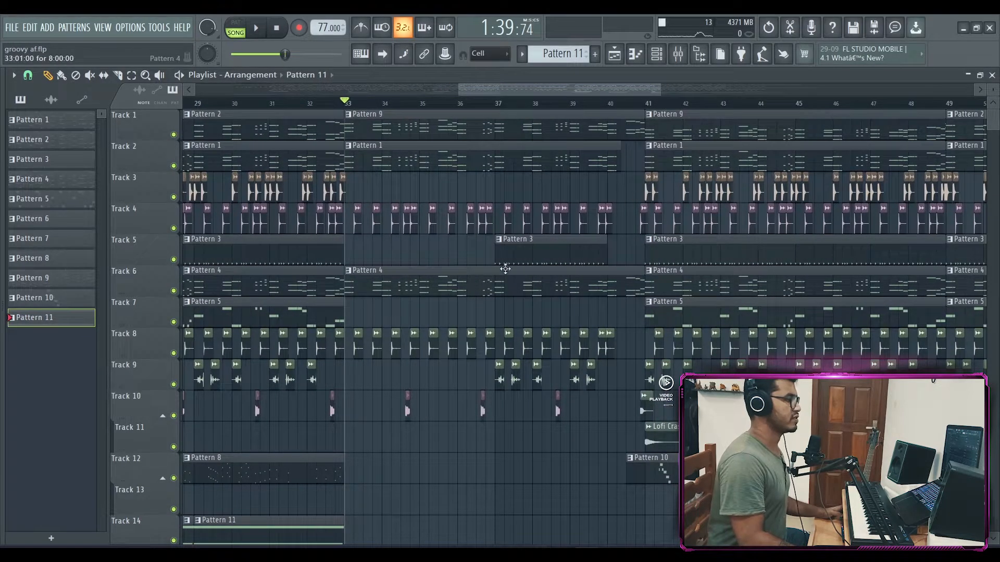
key(space)
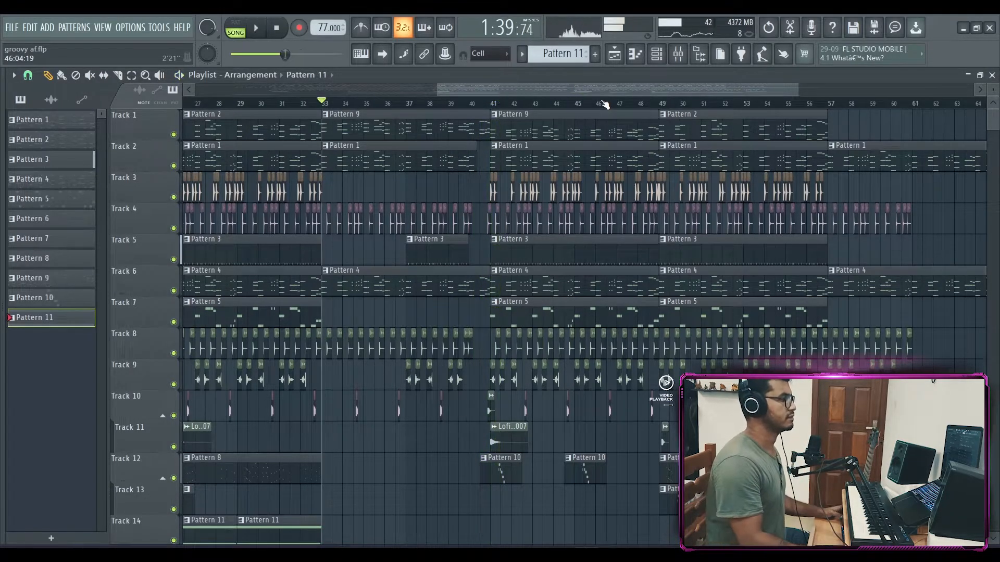
Step: Examine the whole arrangement across all tracks, from the intro to the last clips near bar 65
scroll(558, 95, left, 3)
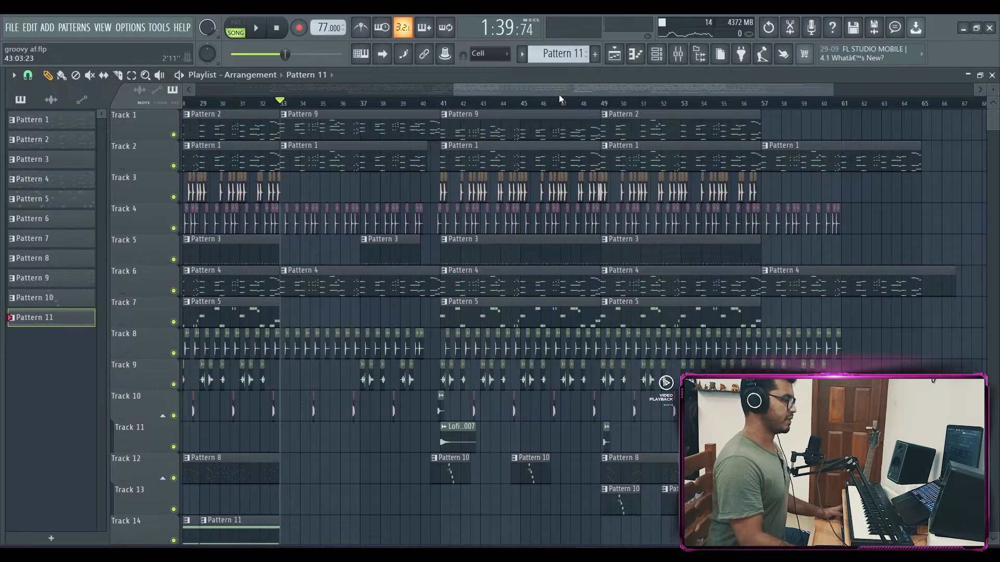
scroll(558, 95, down, 4)
scroll(811, 277, down, 2)
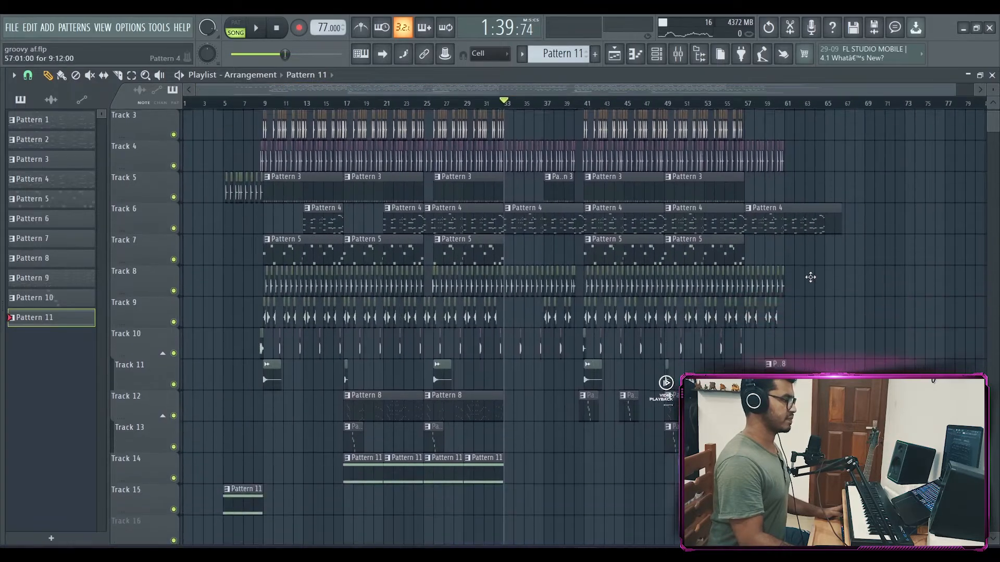
scroll(810, 277, up, 2)
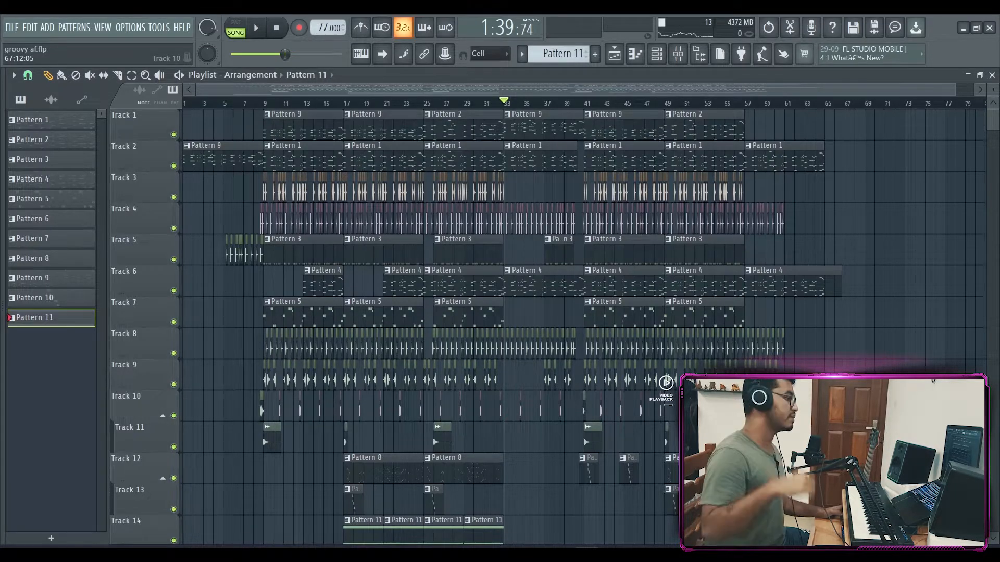
scroll(473, 104, up, 2)
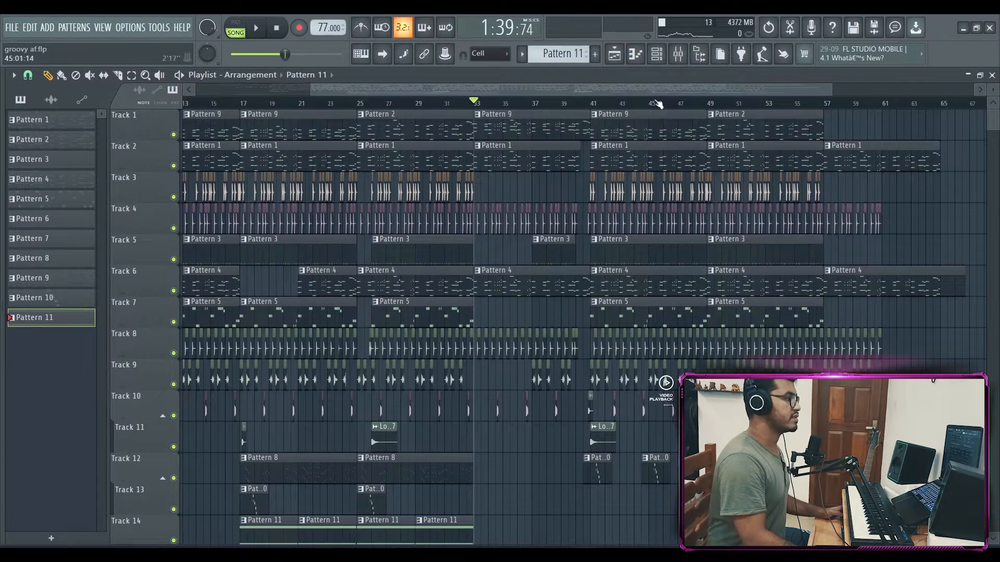
scroll(711, 90, down, 2)
scroll(854, 187, down, 5)
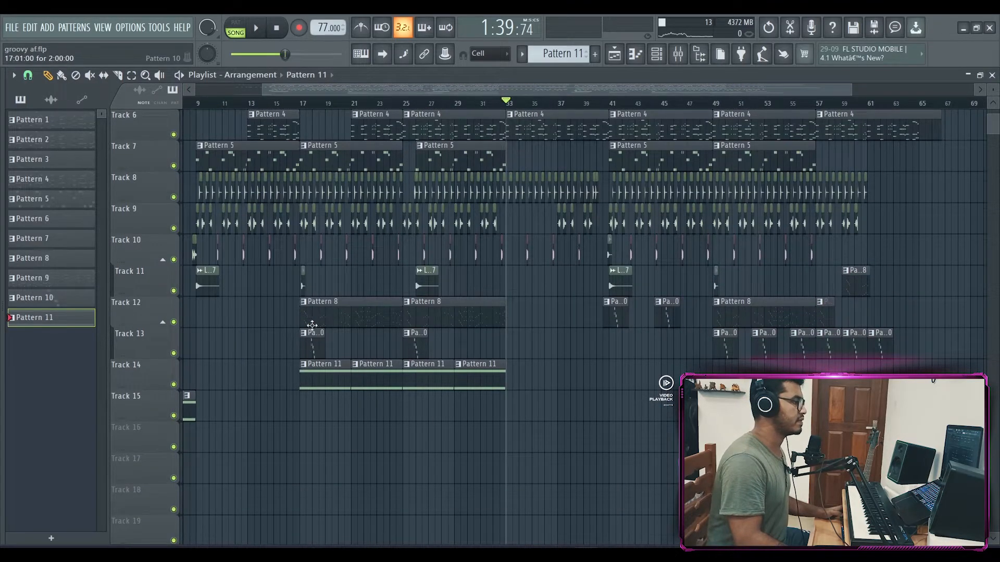
Step: Solo Track 13 and play its Pattern 10 clip from bar 17
click(301, 103)
right_click(178, 356)
key(space)
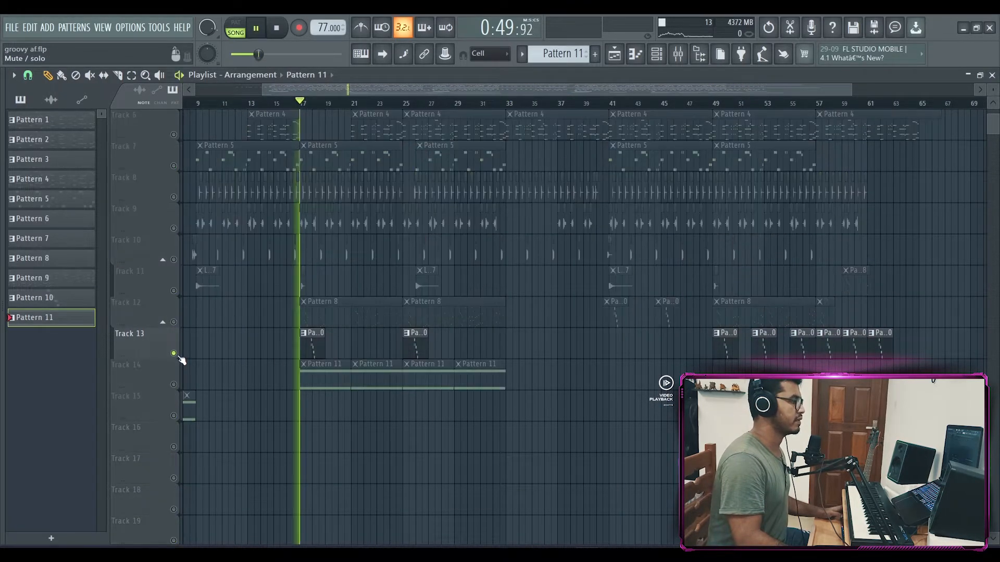
key(space)
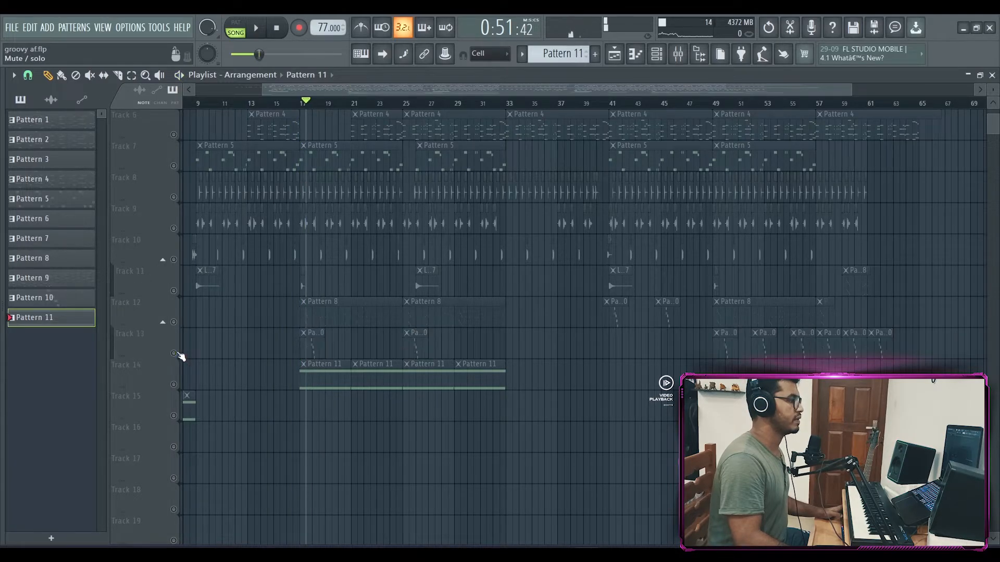
Step: Unmute all tracks and move the first two Pattern 10 clips on Track 13 to bars 33 and 41
right_click(177, 355)
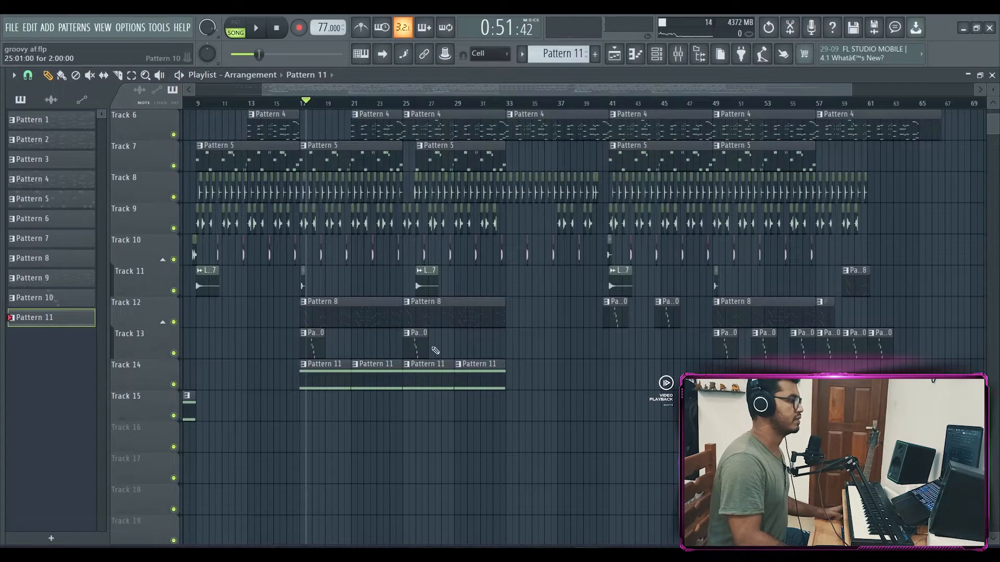
drag(466, 362, 514, 348)
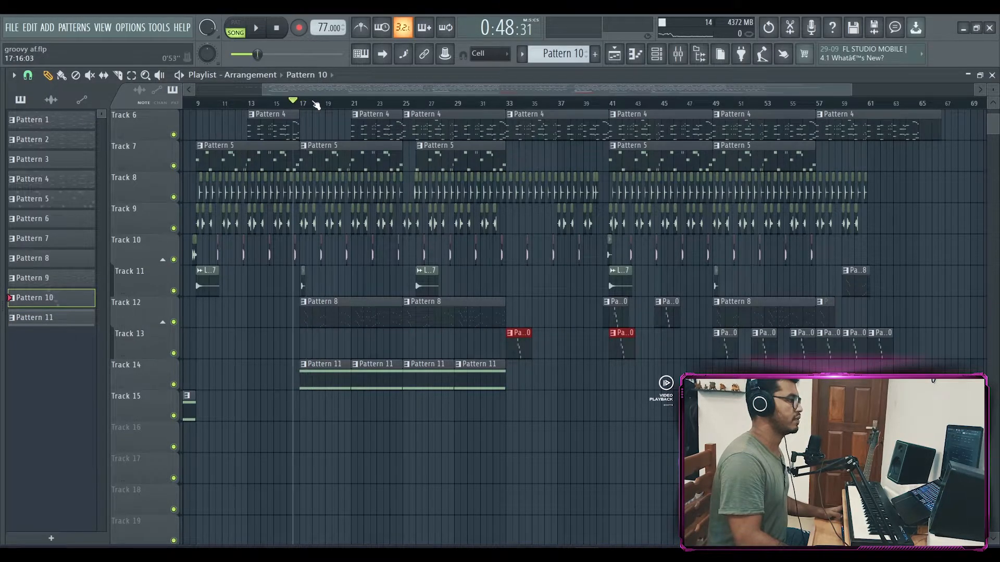
Step: Play the arrangement from just after bar 17 and lower the volume fader of Insert 14 in the mixer
scroll(298, 107, up, 6)
click(301, 106)
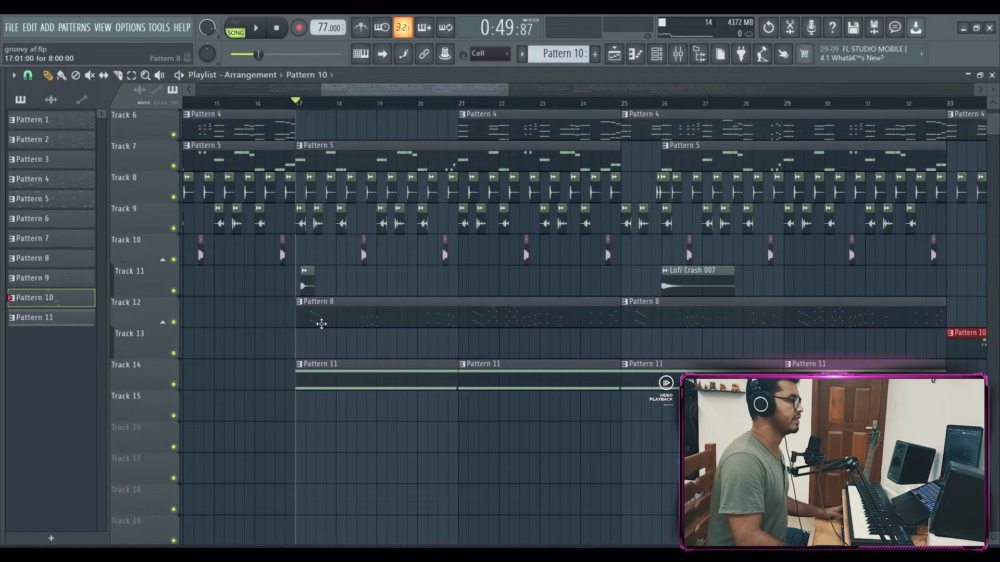
click(308, 101)
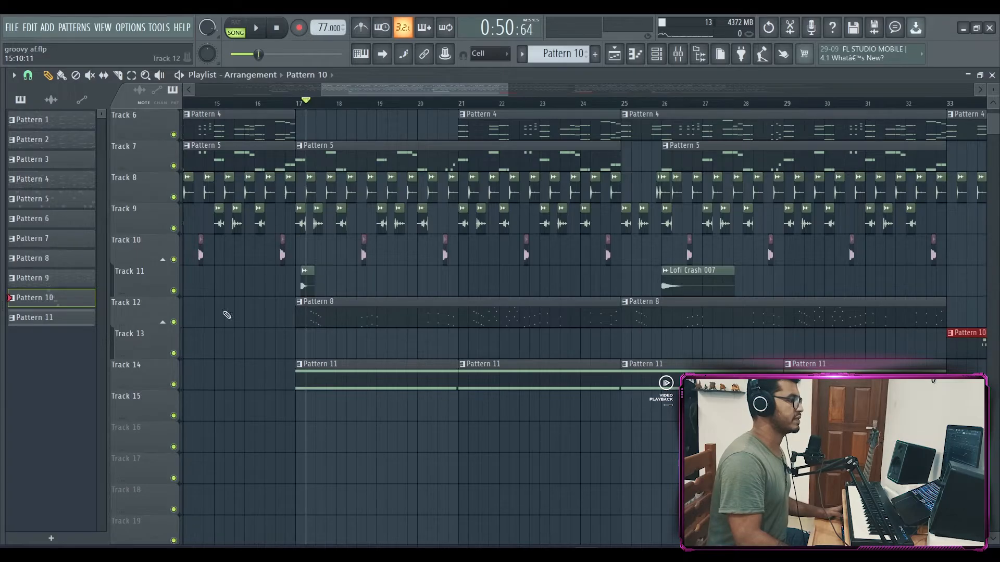
click(163, 322)
key(space)
key(space)
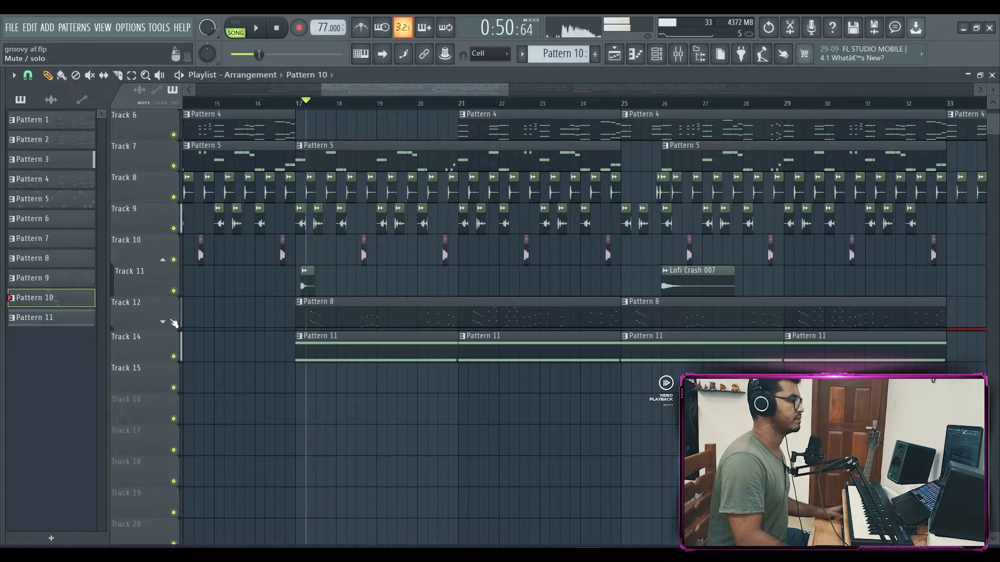
key(space)
click(678, 55)
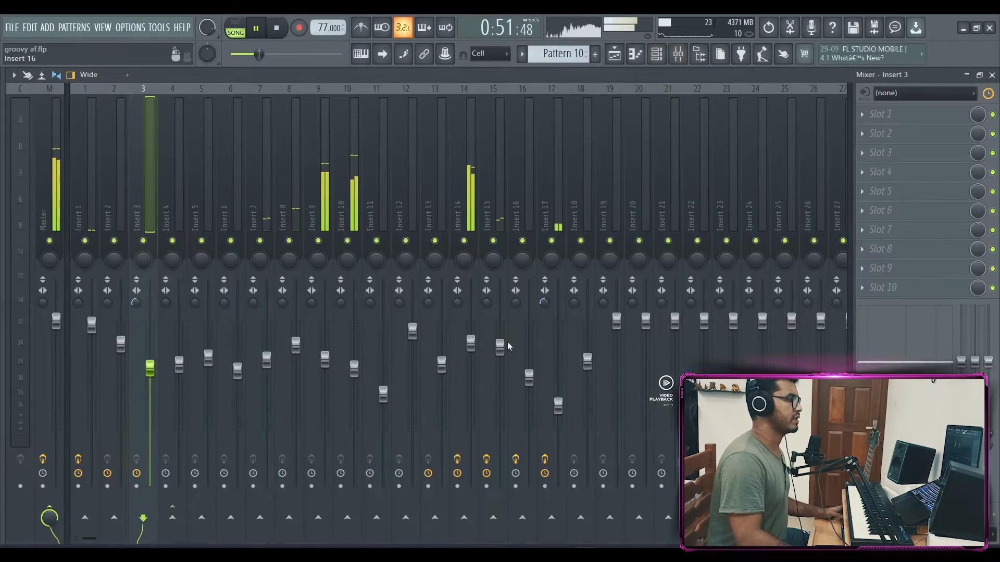
key(space)
drag(471, 344, 471, 363)
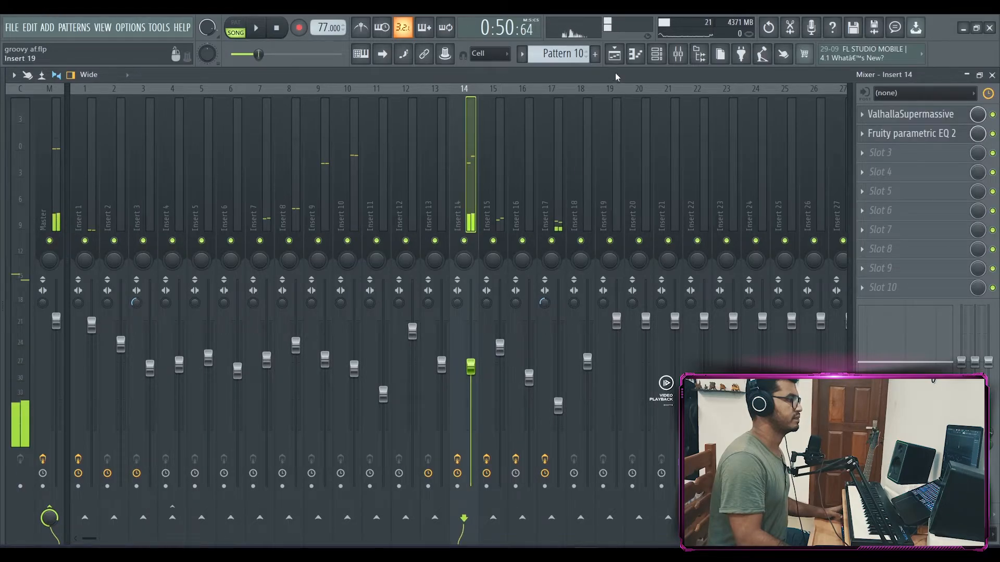
Step: Expand the Track 12 group in the playlist and replay from just after bar 17 while checking the mixer levels
click(614, 53)
click(164, 322)
right_click(174, 322)
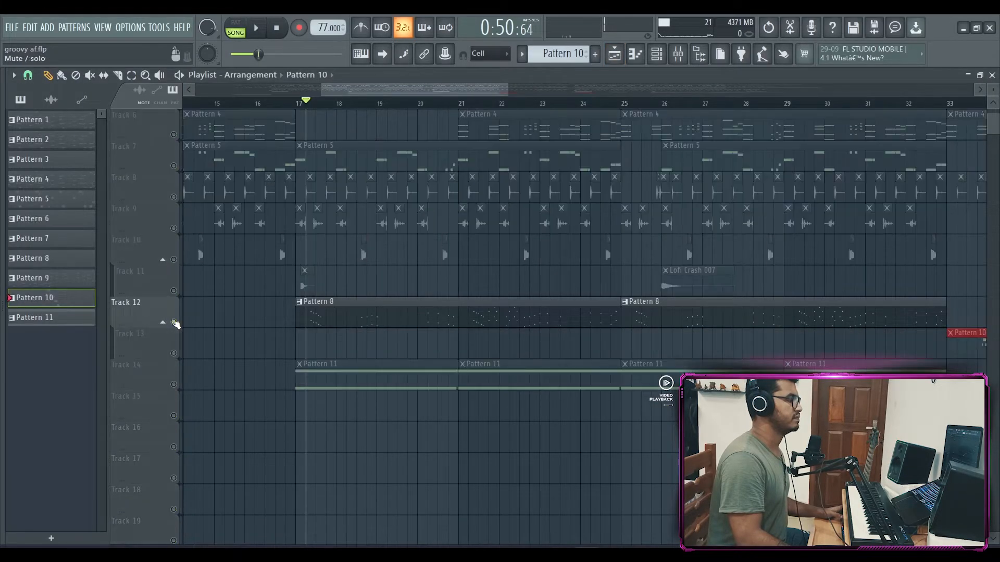
right_click(173, 322)
key(space)
click(678, 54)
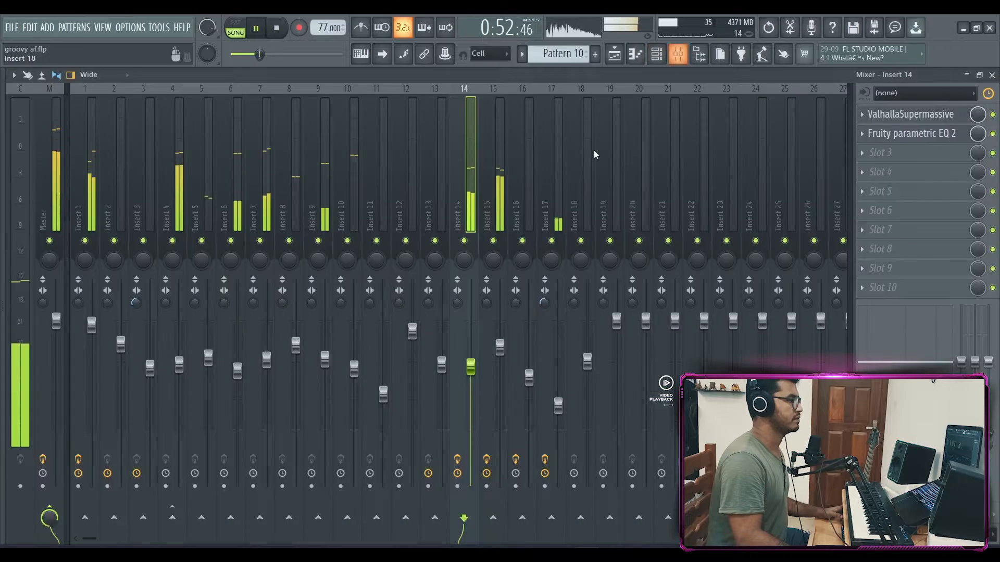
click(614, 54)
key(space)
Step: Play from just before bar 33 and add Pattern 10 clips at bars 35, 37 and 39 on Track 13 and bar 36 on Track 12
scroll(440, 105, down, 2)
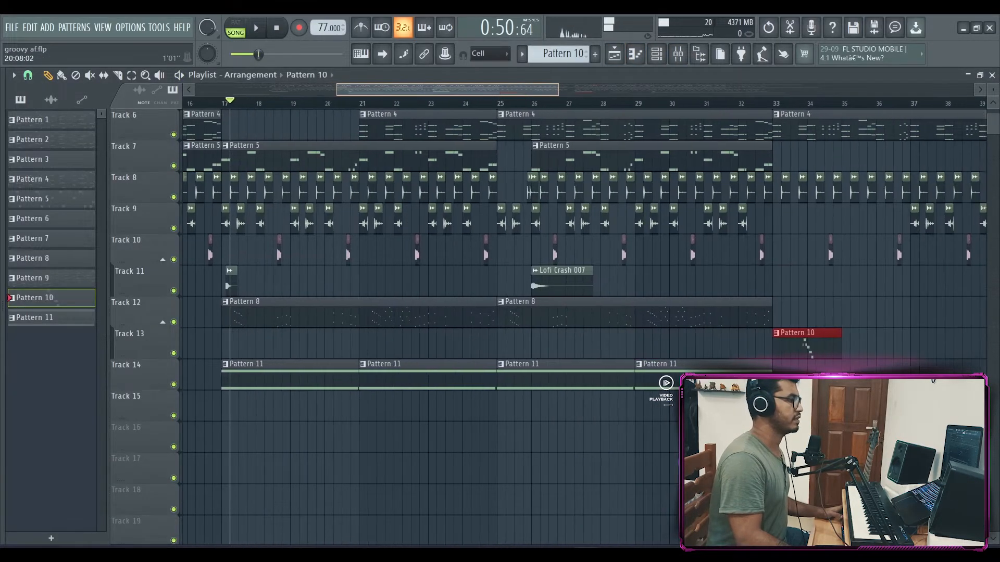
scroll(440, 105, down, 2)
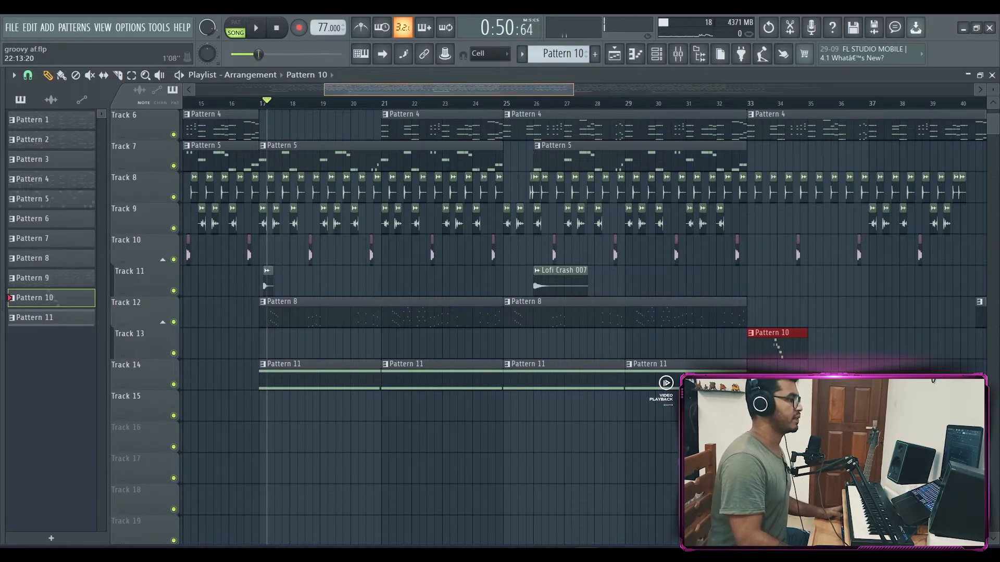
scroll(435, 93, up, 1)
click(237, 103)
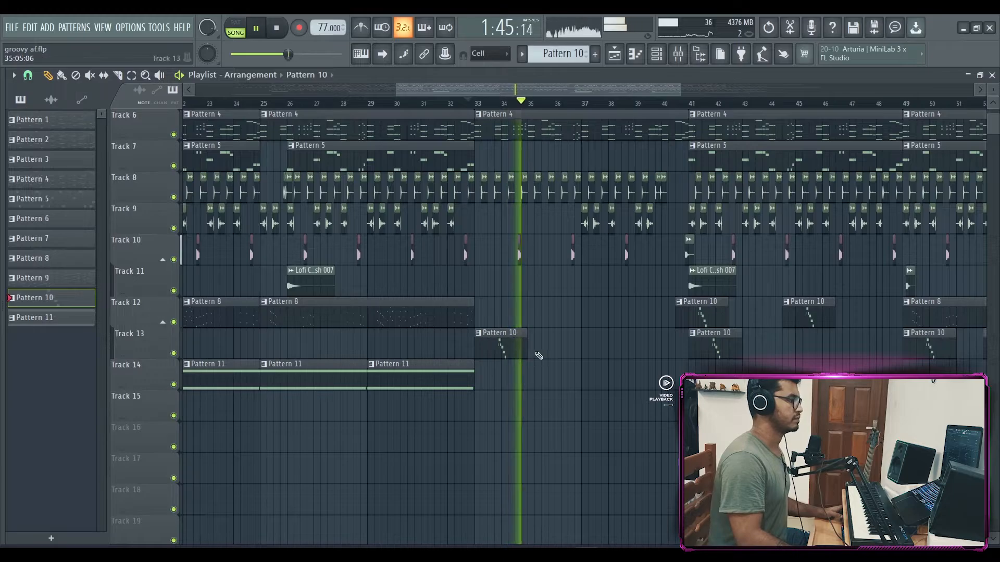
click(556, 348)
click(608, 349)
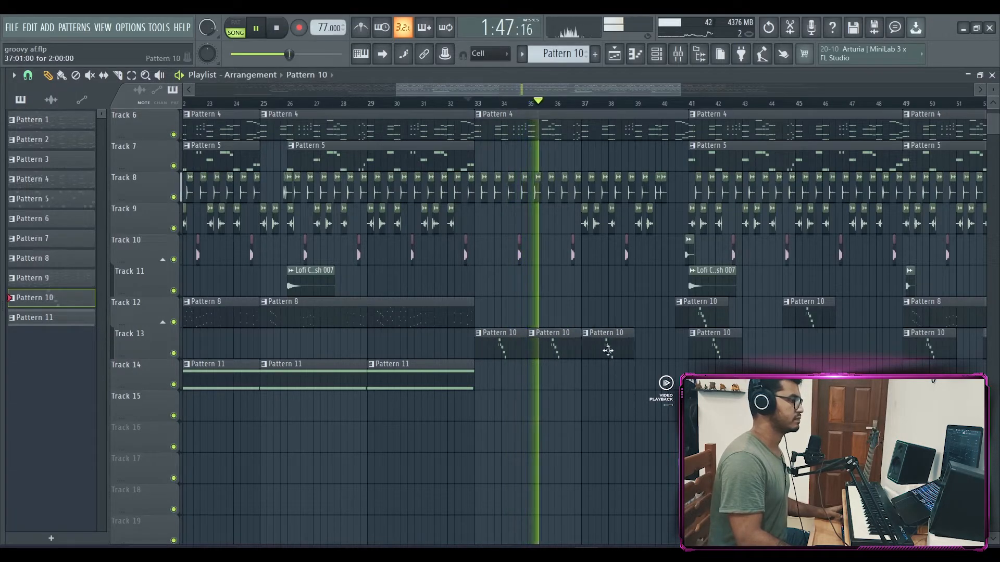
click(661, 350)
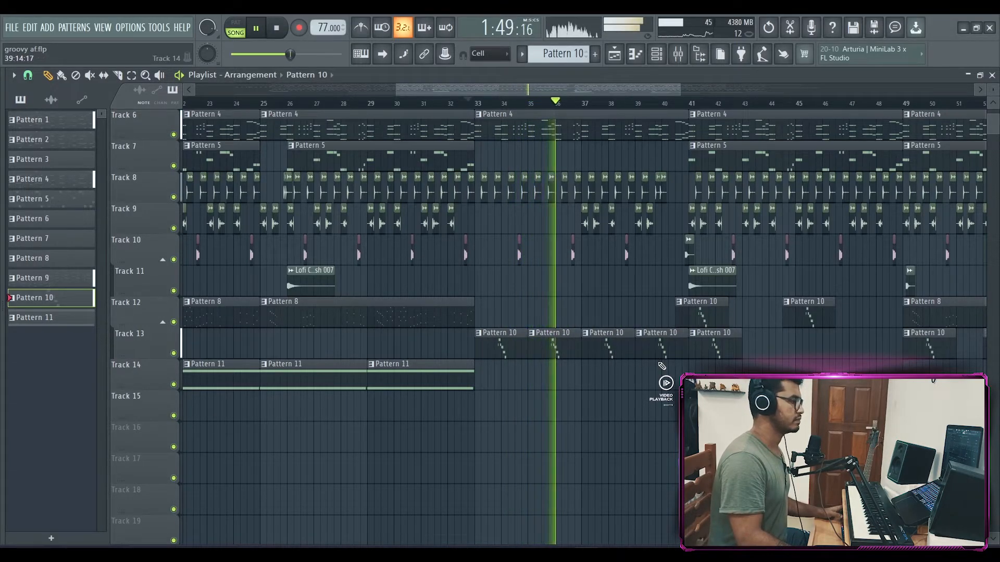
click(582, 315)
key(space)
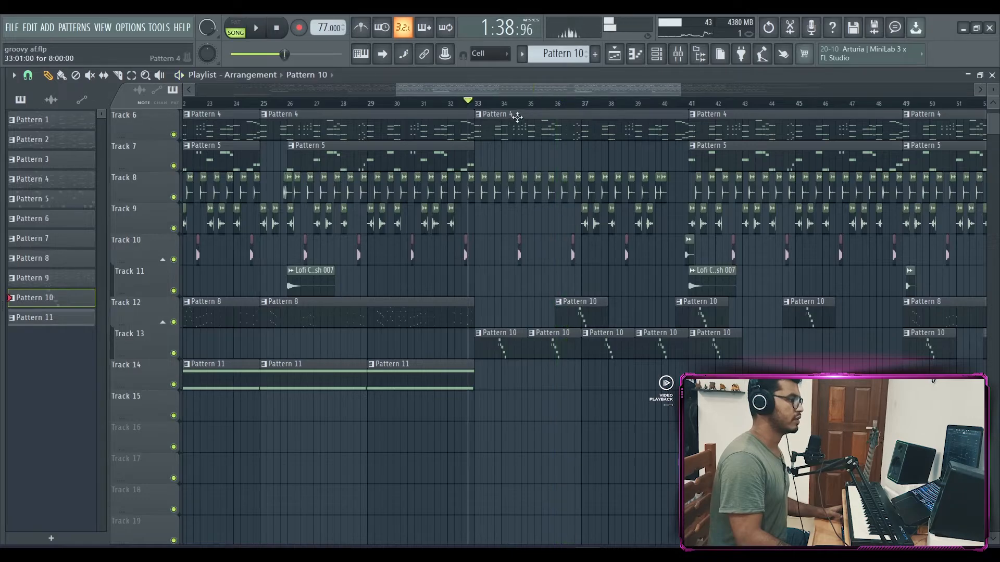
Step: Replay from around bar 35 and shift the added Pattern 10 clip on Track 12 half a bar earlier
drag(517, 111, 513, 77)
click(522, 103)
key(space)
scroll(523, 103, up, 1)
scroll(567, 292, up, 3)
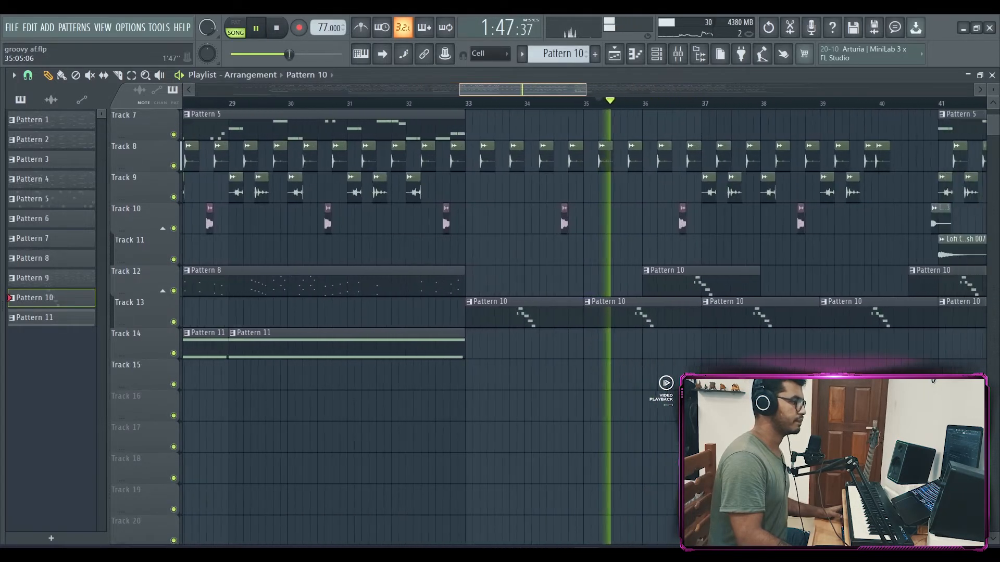
drag(549, 283, 515, 283)
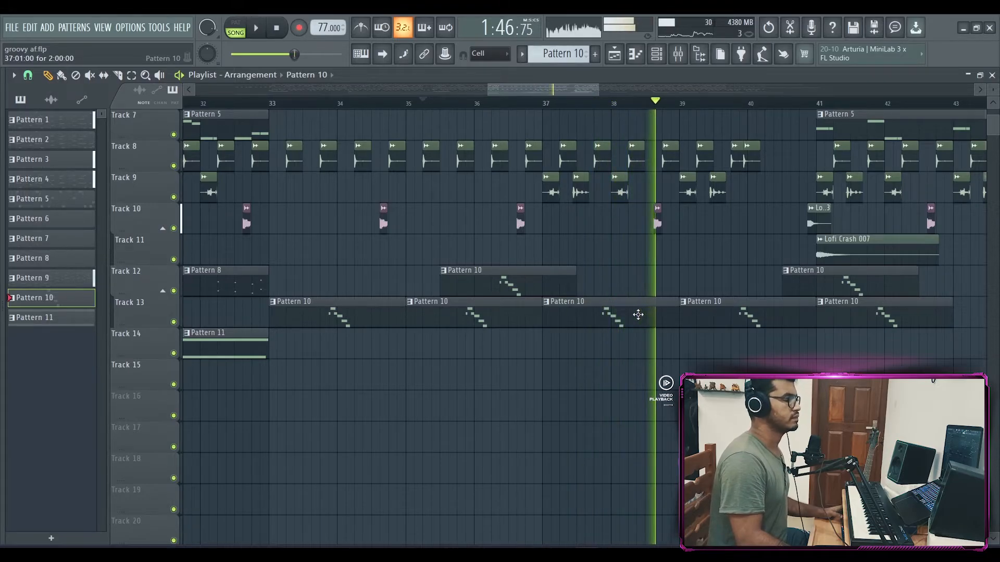
Step: Stop playback and delete the Pattern 10 clips at bar 35 on Track 13 and midway through bar 35 on Track 12
key(space)
right_click(500, 271)
right_click(469, 306)
Step: Play the arrangement from between bars 33 and 34 to hear the remaining Pattern 10 clips
scroll(374, 182, down, 2)
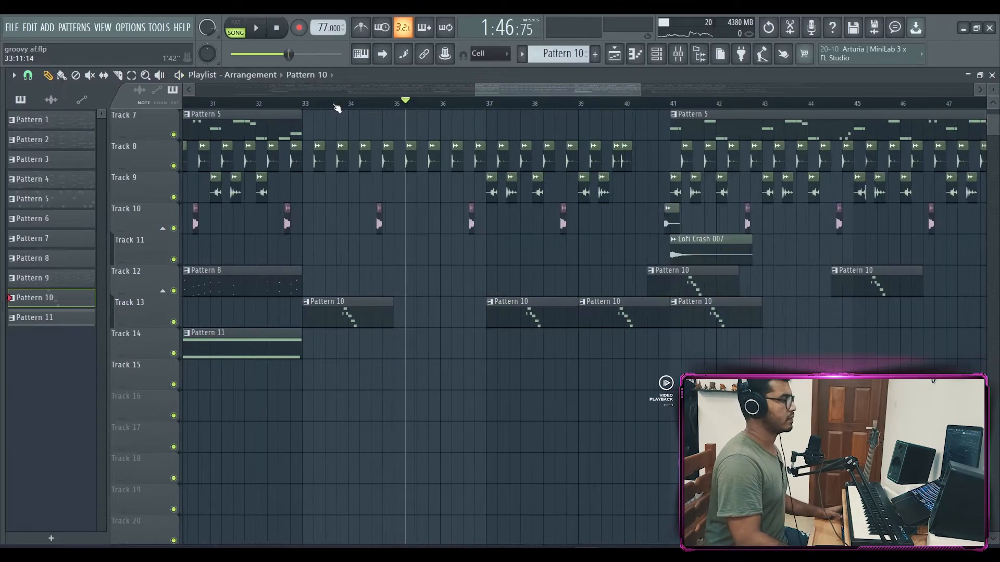
click(336, 104)
key(space)
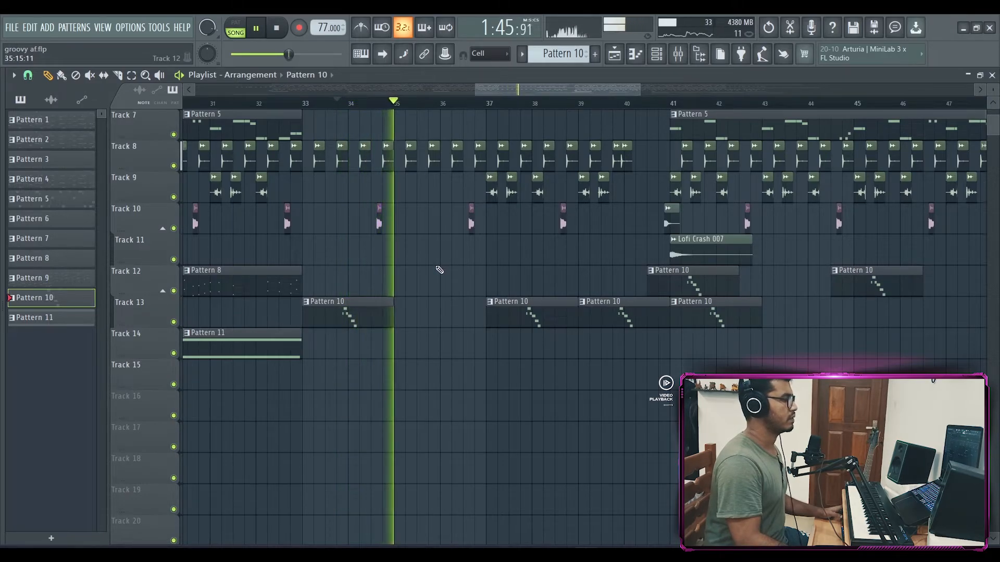
scroll(446, 99, down, 2)
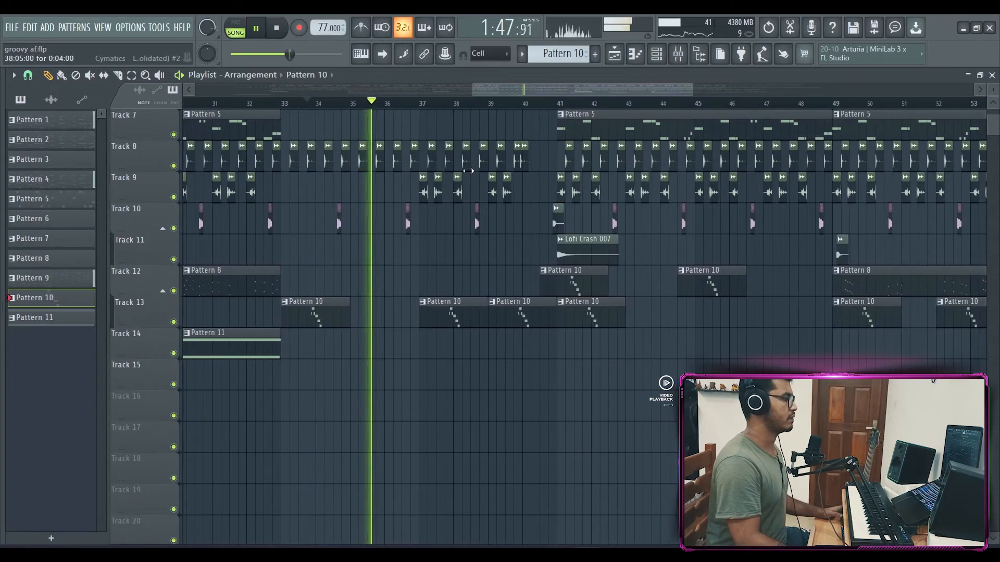
key(space)
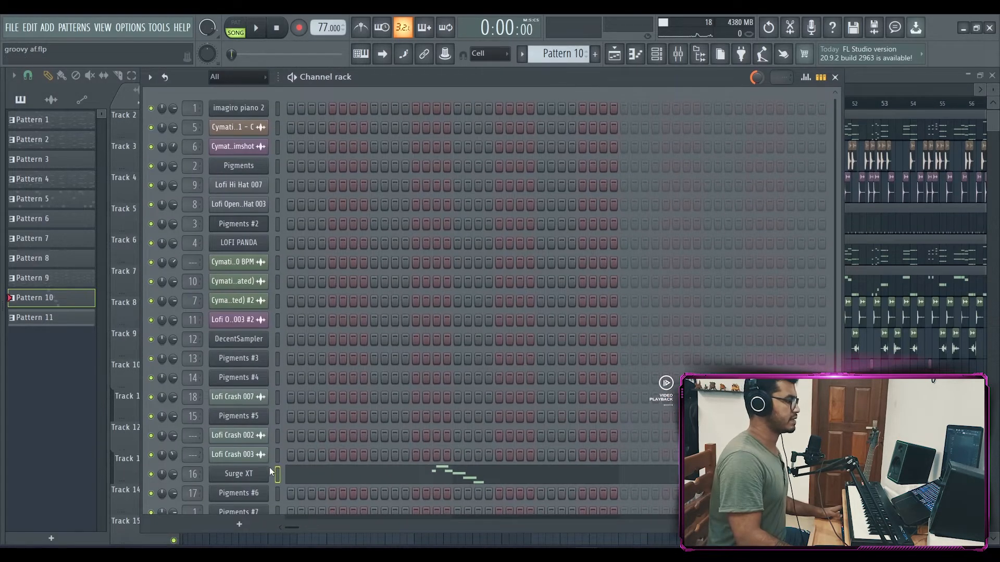
Step: Open the Surge XT instrument used by Pattern 10, examine its µcomputer patch, and close it
click(268, 472)
drag(396, 164, 446, 117)
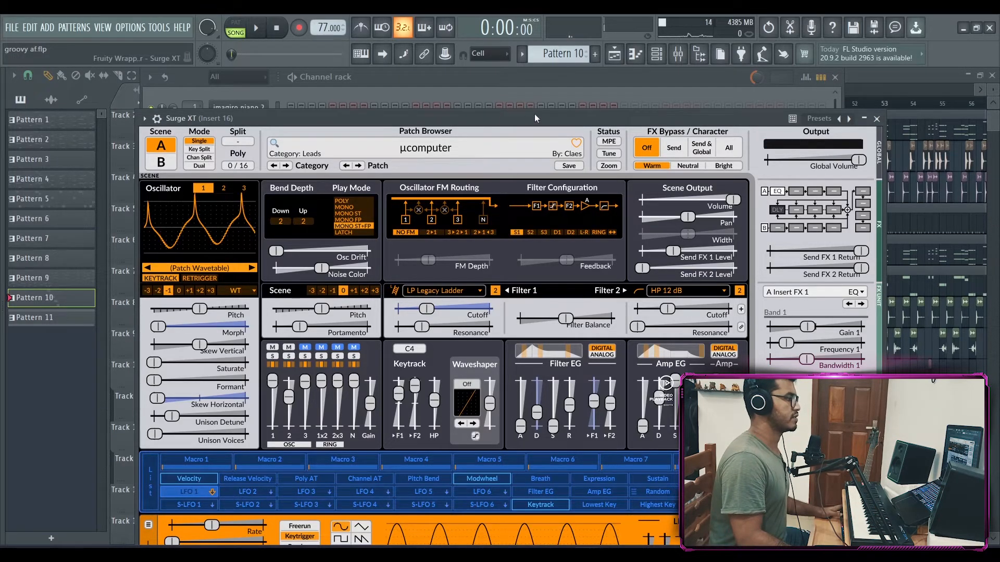
click(876, 119)
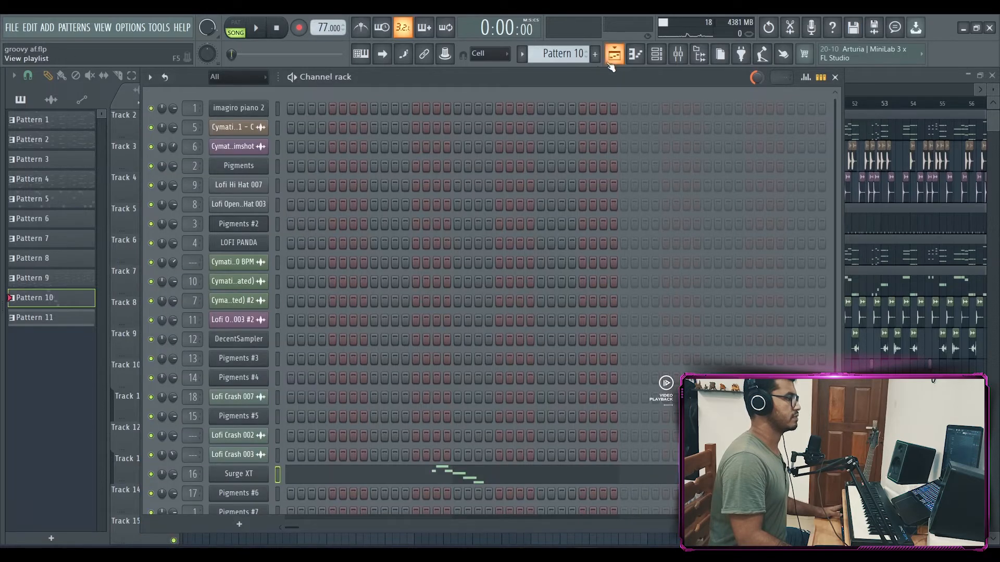